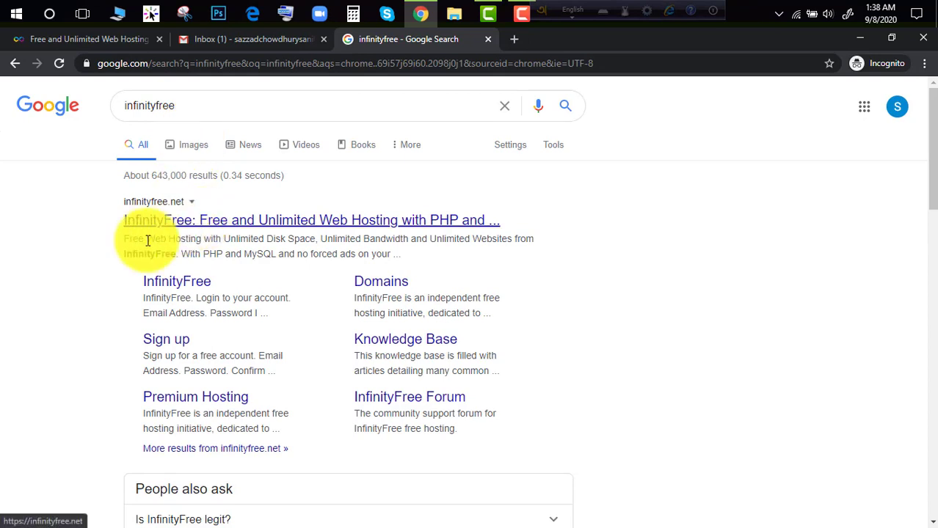
Open the InfinityFree site from the search results, close the older tab, and go to the client area login.
click(191, 226)
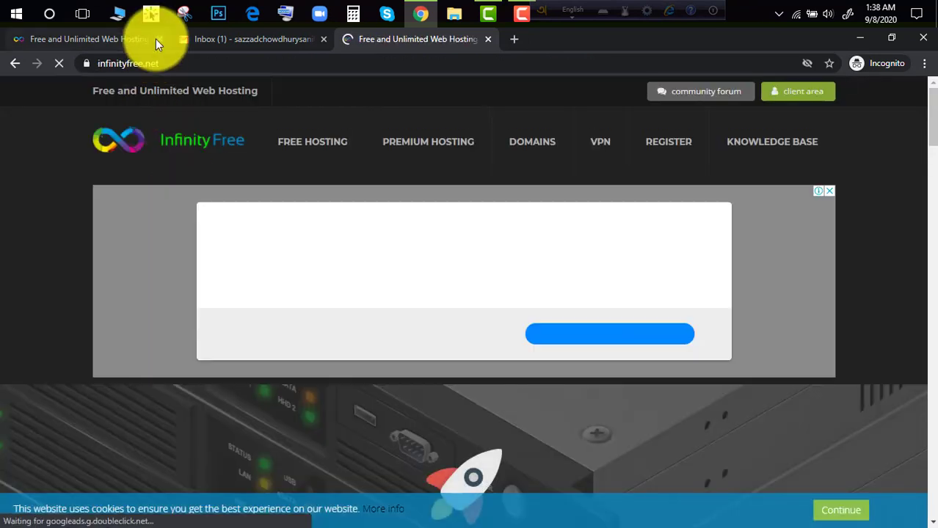
click(157, 39)
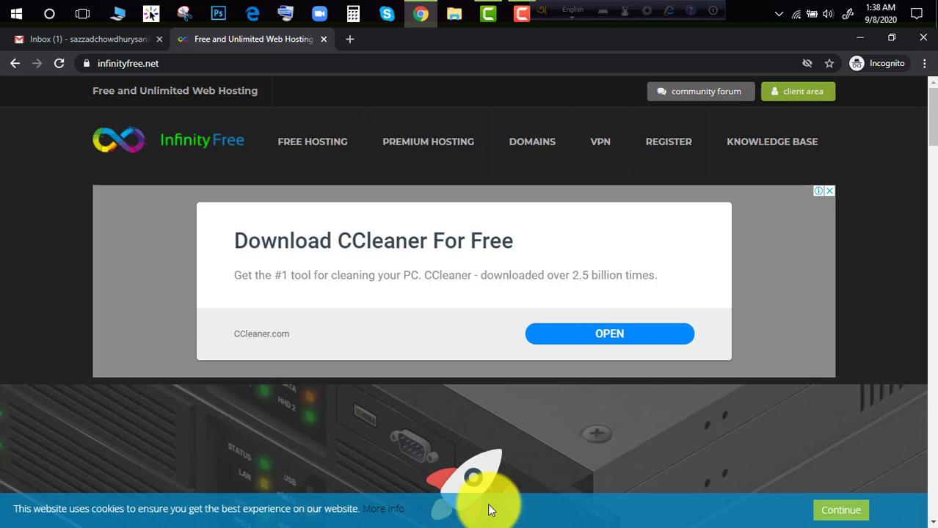
click(789, 97)
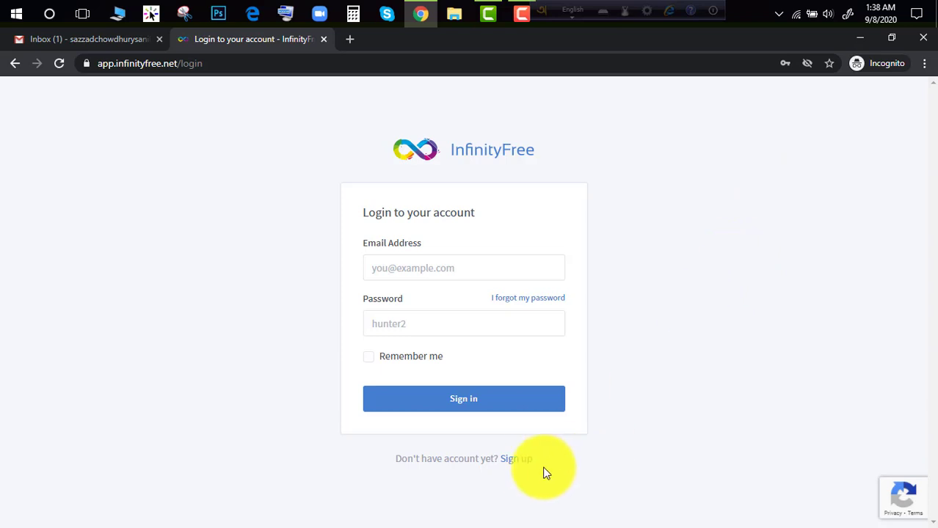
Open the sign-up form and copy the Google account's e-mail address from Gmail.
click(518, 459)
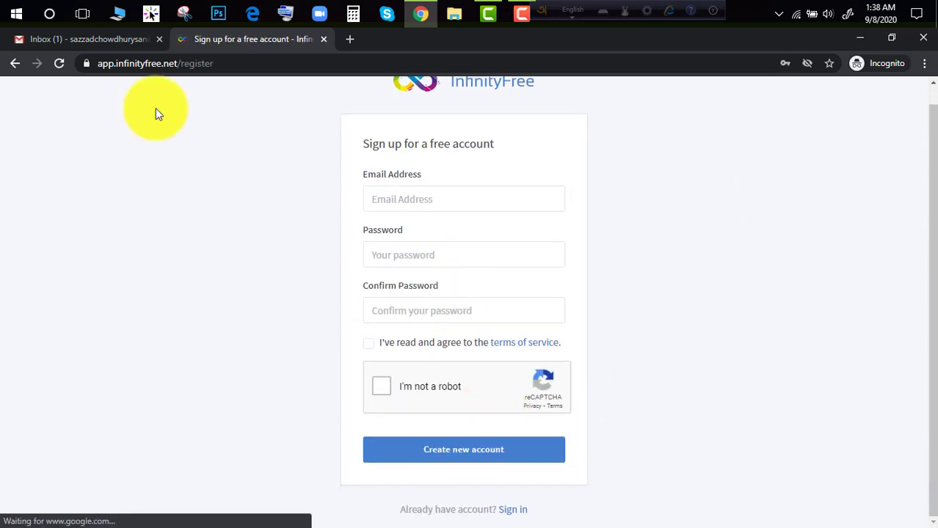
click(32, 39)
click(907, 107)
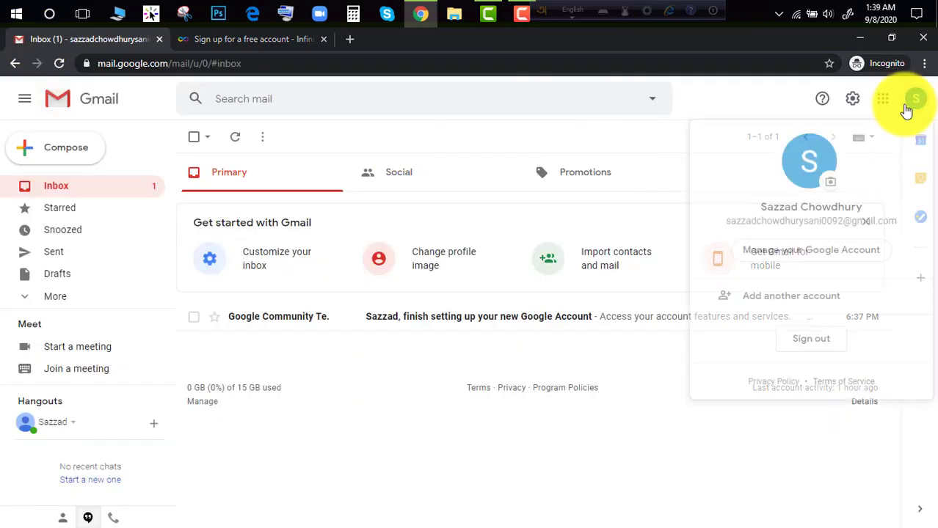
triple_click(829, 209)
double_click(807, 219)
triple_click(807, 219)
right_click(807, 218)
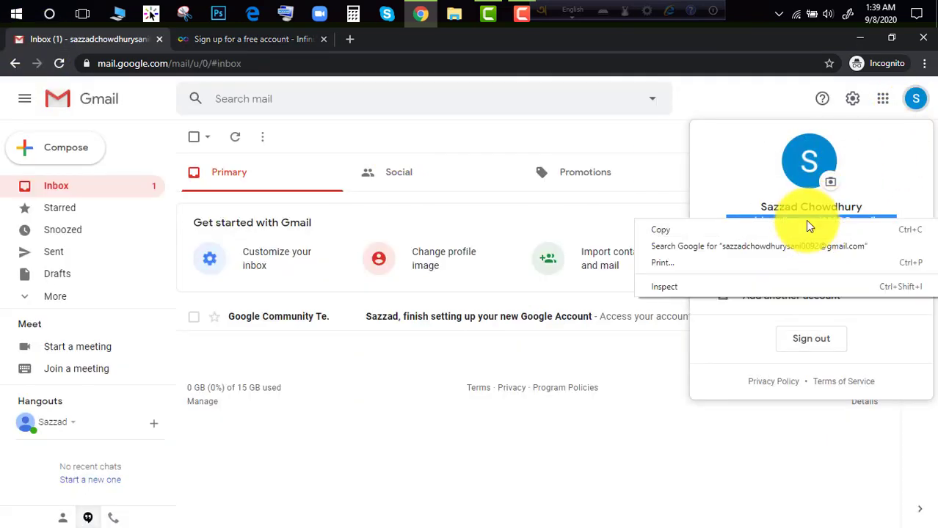
key(ctrl+c)
Paste the e-mail address into Email Address and enter the account password in both password fields.
click(230, 45)
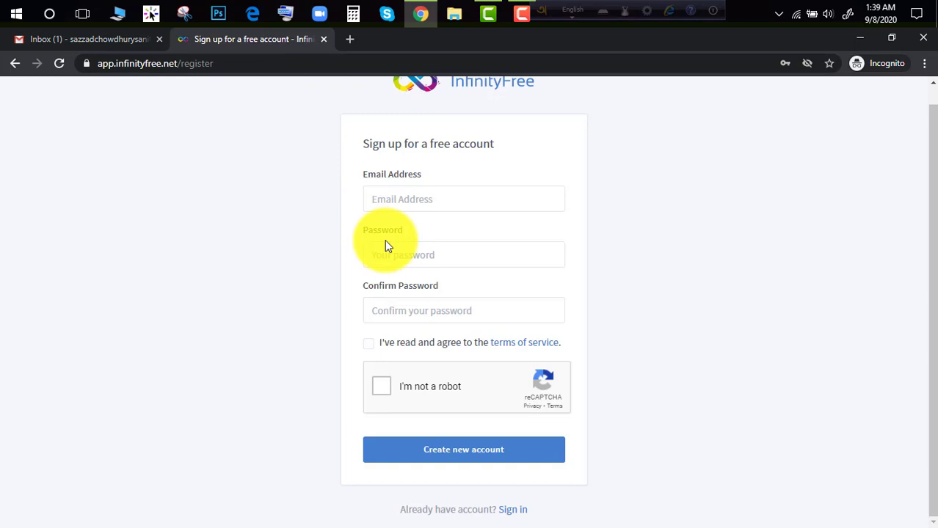
click(408, 199)
right_click(423, 199)
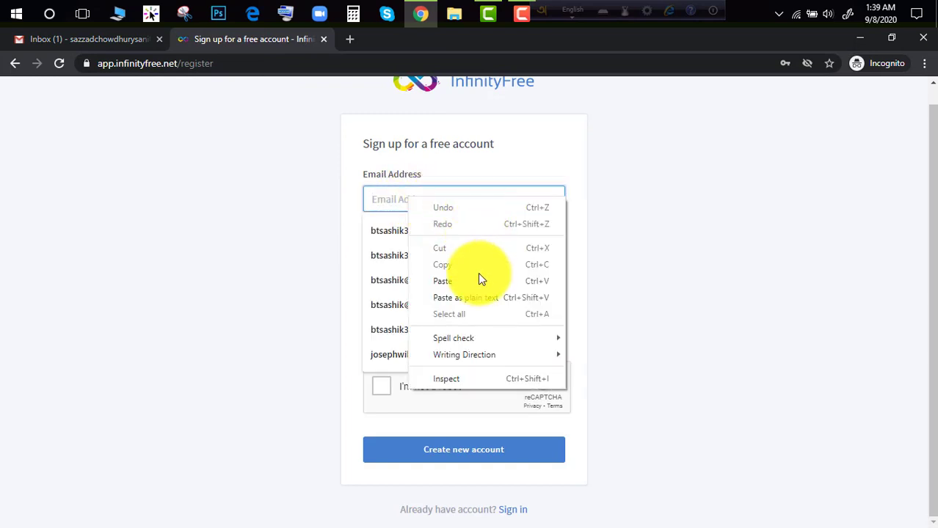
click(442, 281)
click(304, 206)
click(471, 261)
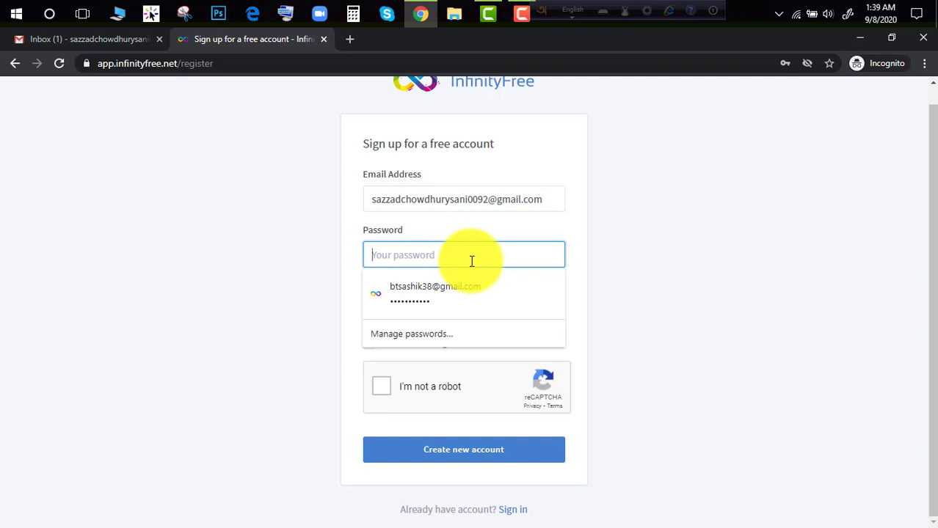
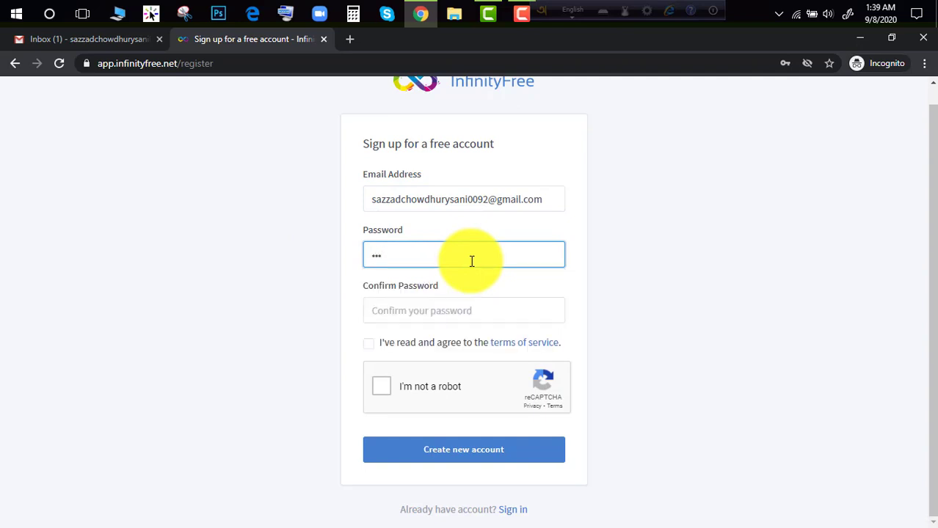
click(435, 309)
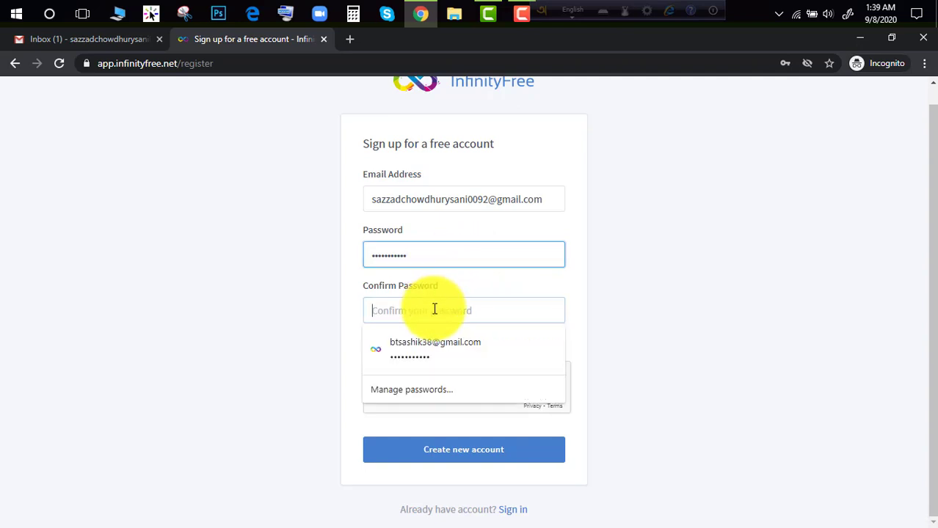
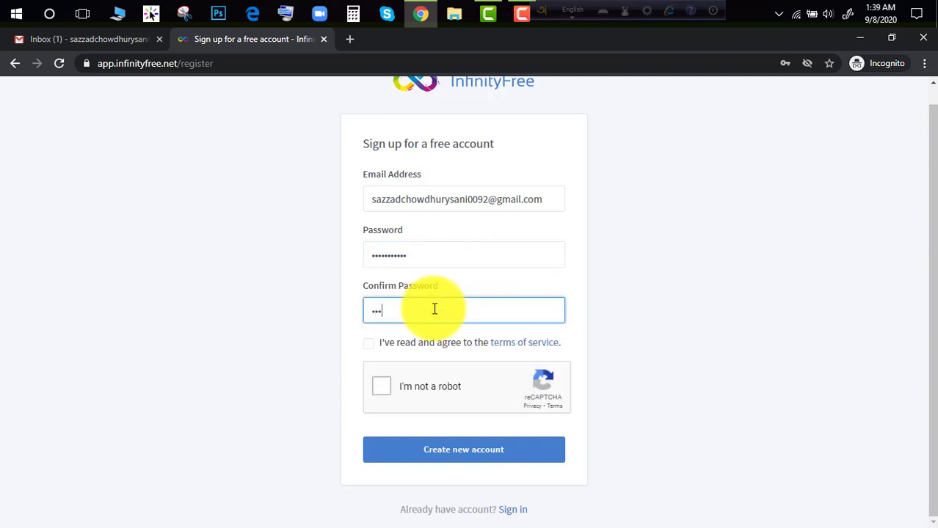
Solve the reCAPTCHA traffic-light challenge and submit the sign-up form.
click(395, 391)
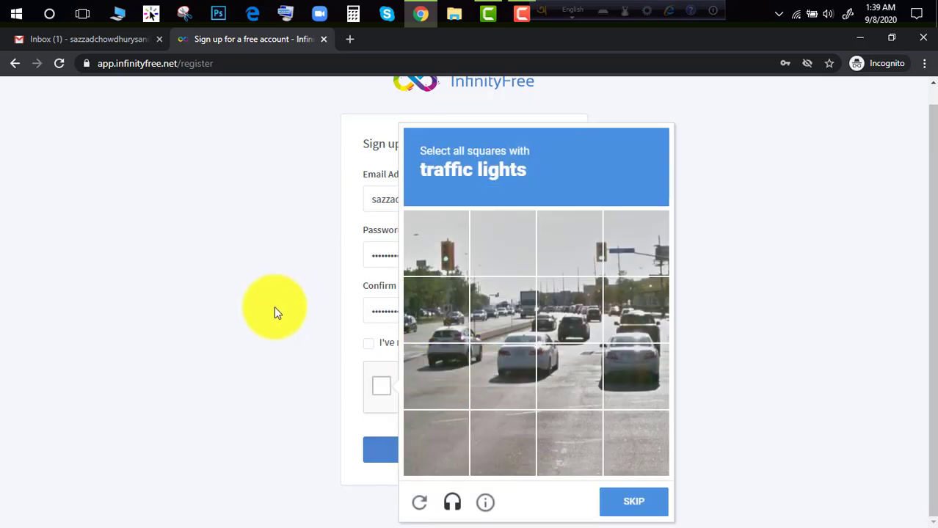
click(635, 243)
click(569, 242)
click(438, 242)
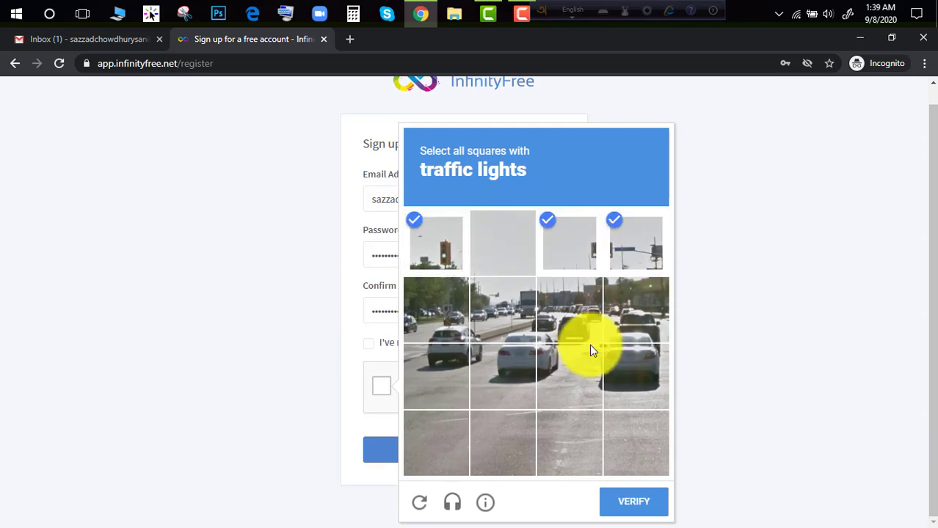
click(649, 510)
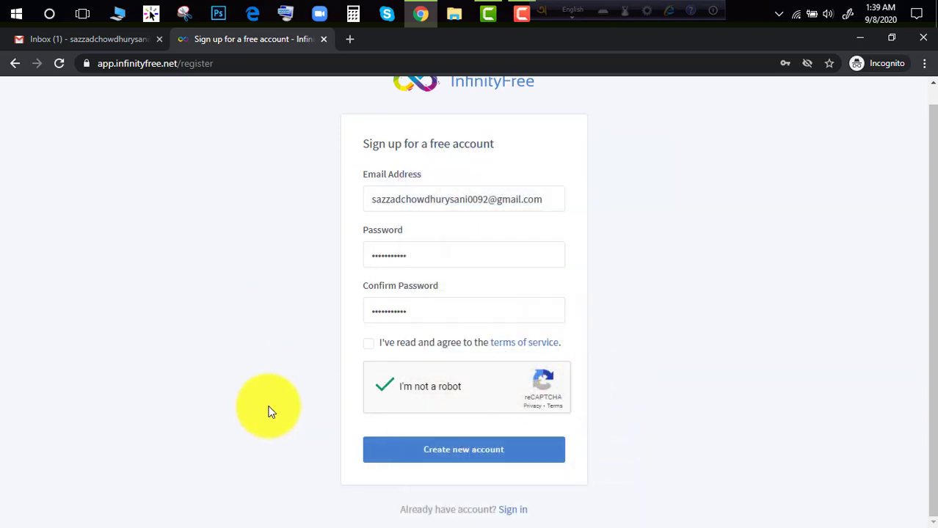
click(475, 456)
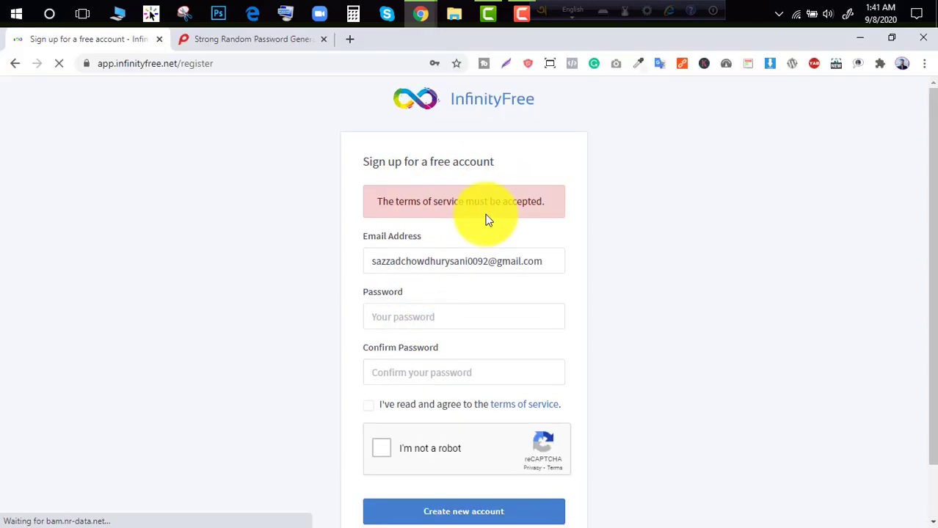
Close the sign-up tab, load infinityfree.net in a new tab, and sign in with saved credentials.
double_click(480, 207)
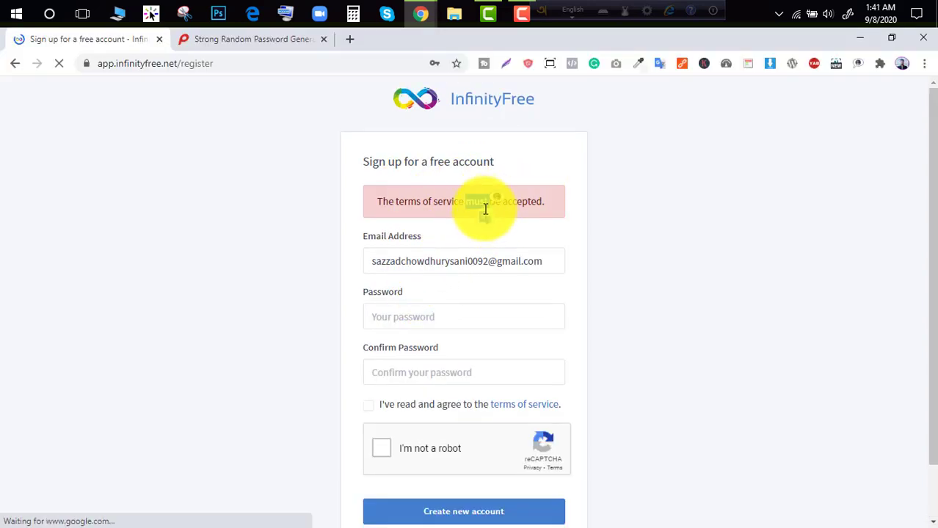
click(159, 39)
click(182, 40)
click(152, 62)
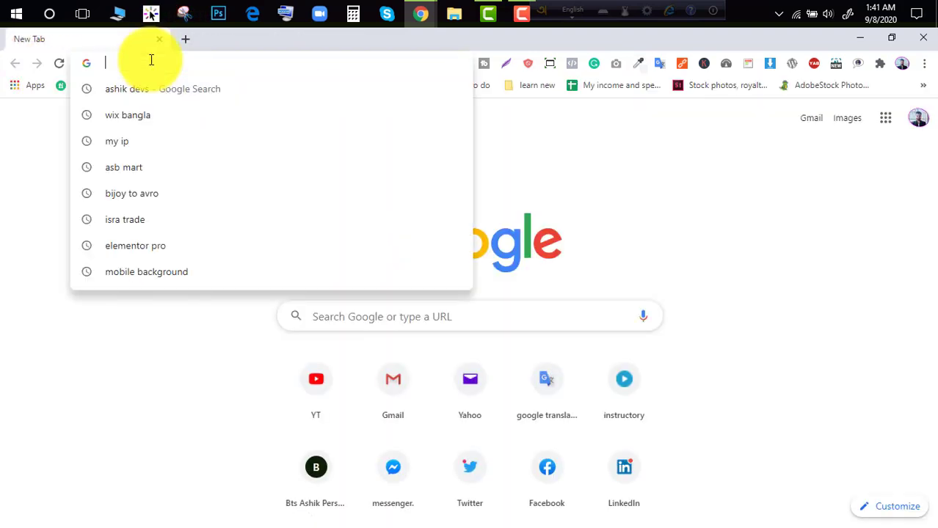
text(infi)
key(Return)
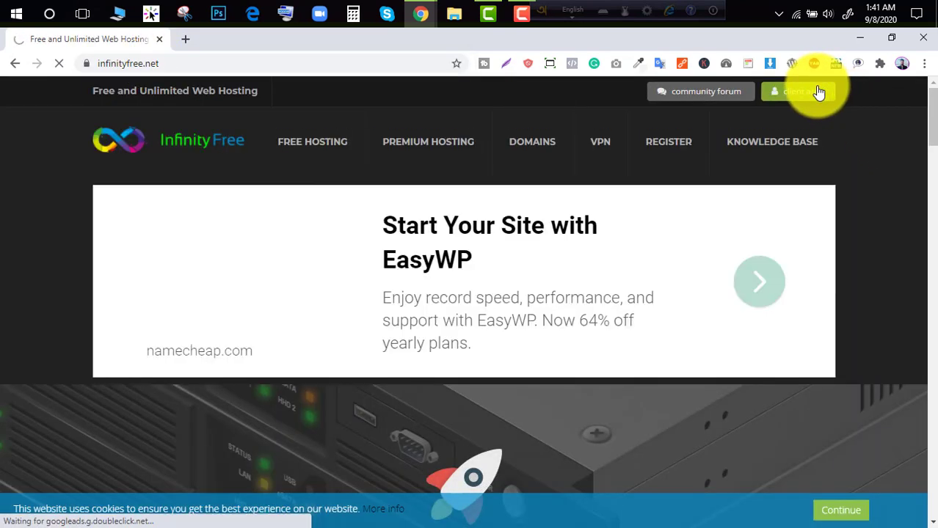
click(816, 90)
click(498, 402)
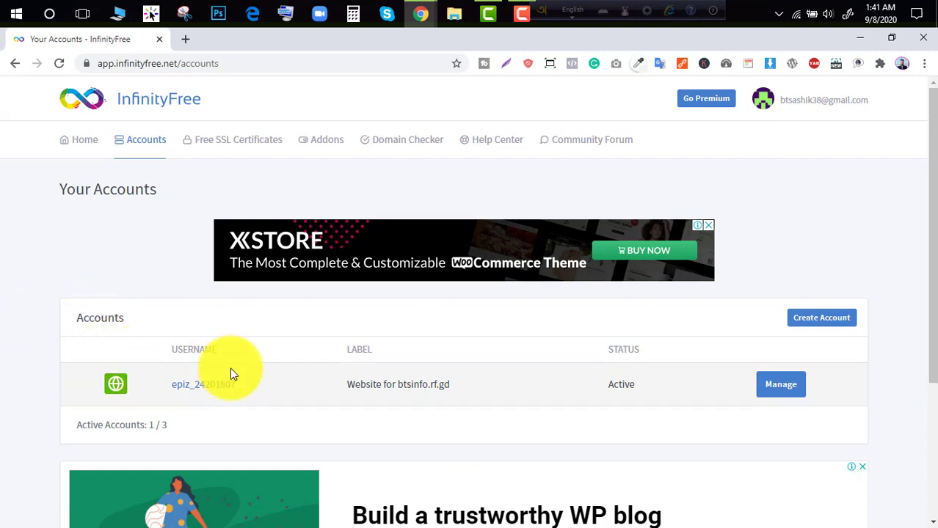
Begin a new hosting account from the Your Accounts page with Create Account.
drag(121, 422, 188, 429)
click(203, 429)
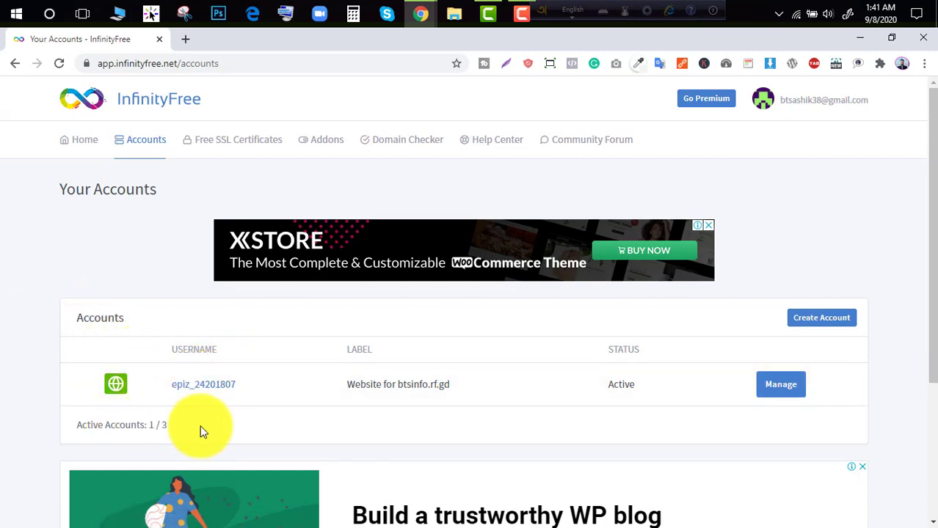
scroll(203, 431, down, 1)
scroll(157, 341, up, 1)
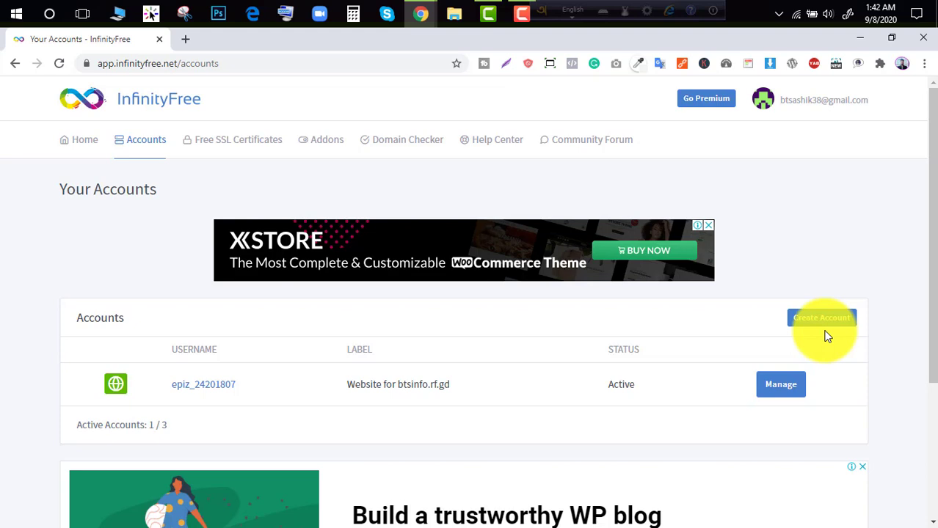
scroll(115, 314, down, 2)
scroll(110, 323, up, 2)
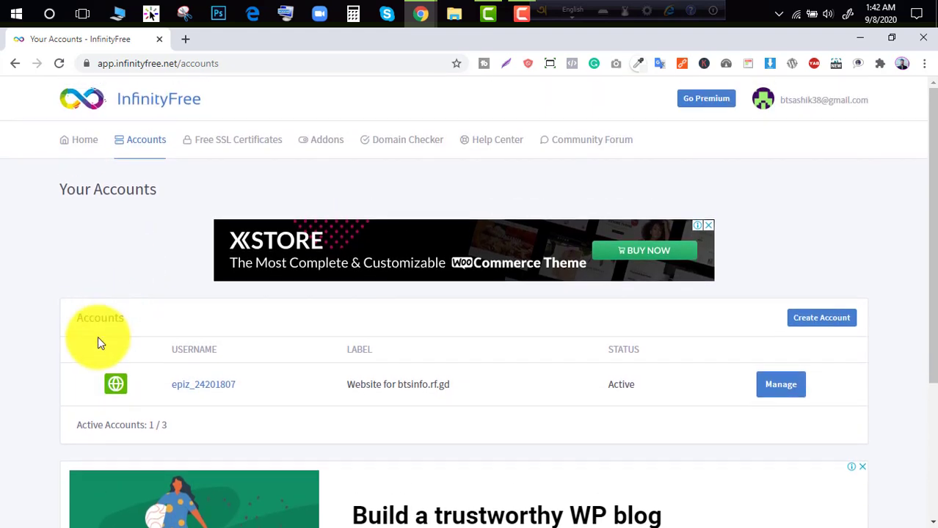
click(813, 317)
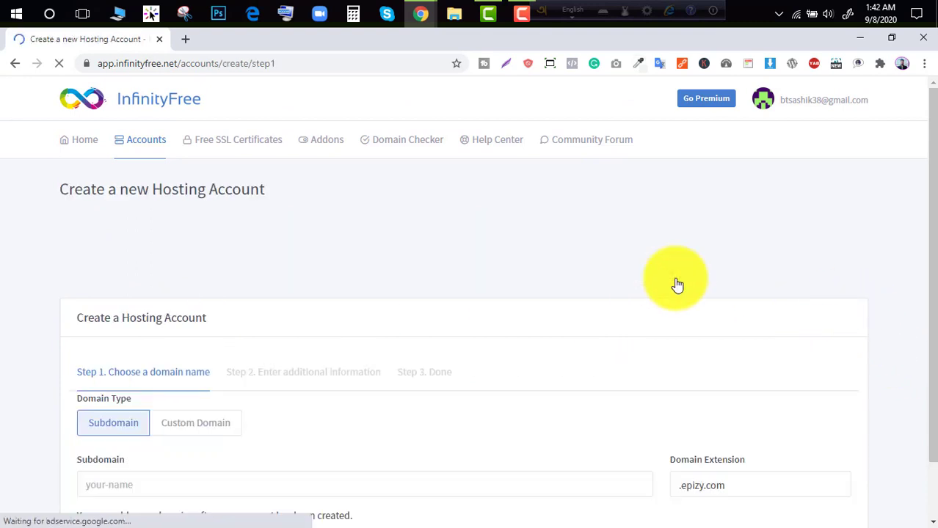
Search for the subdomain ashik with the .epizy.com extension.
scroll(438, 250, down, 3)
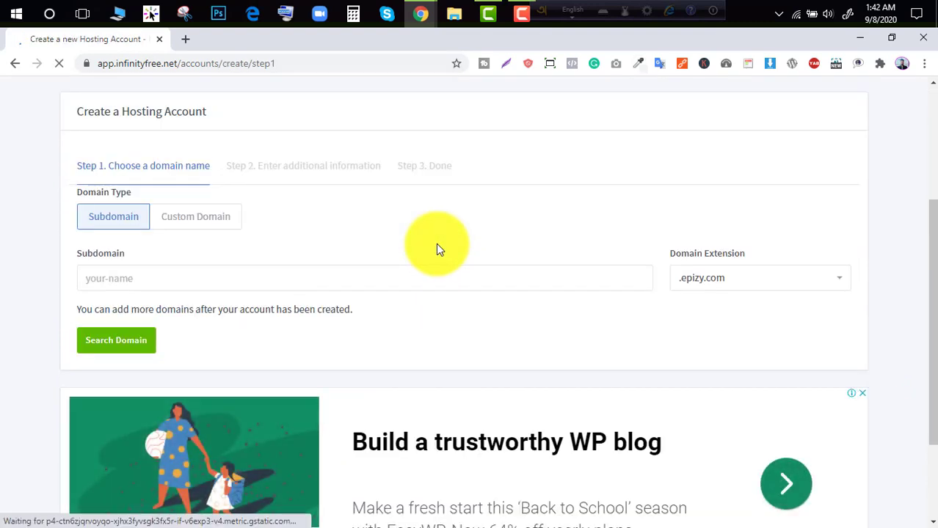
click(165, 270)
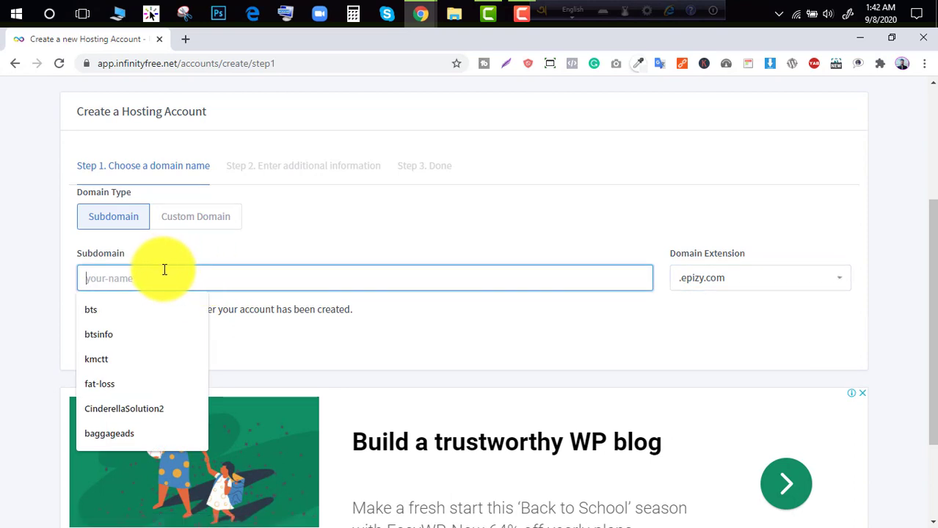
text(ashik)
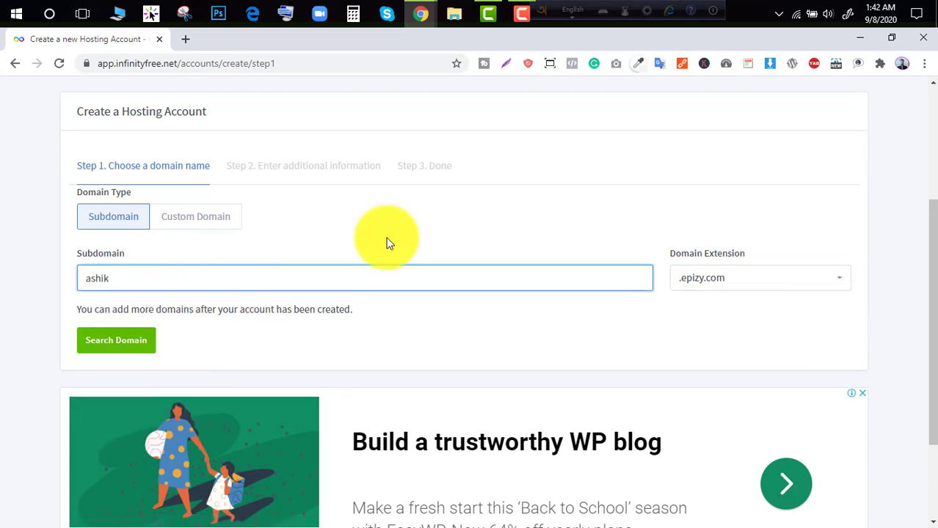
click(775, 280)
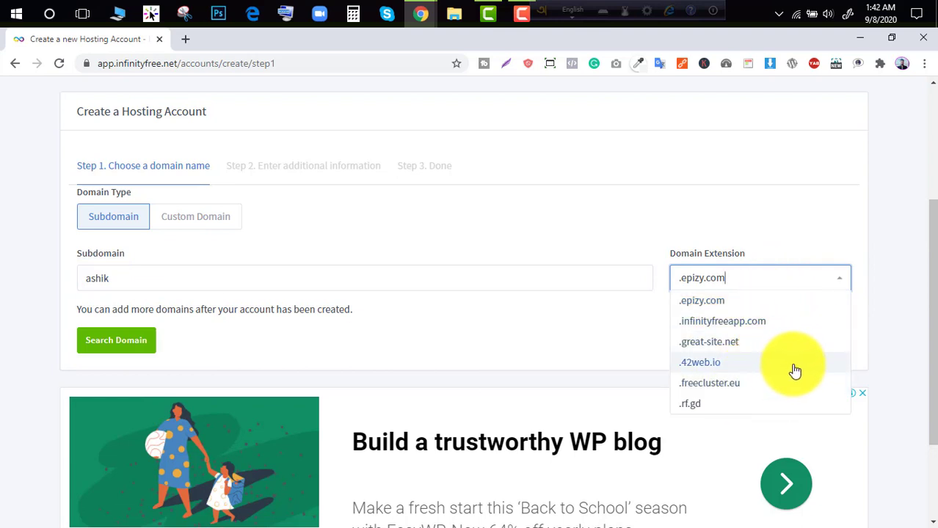
click(742, 301)
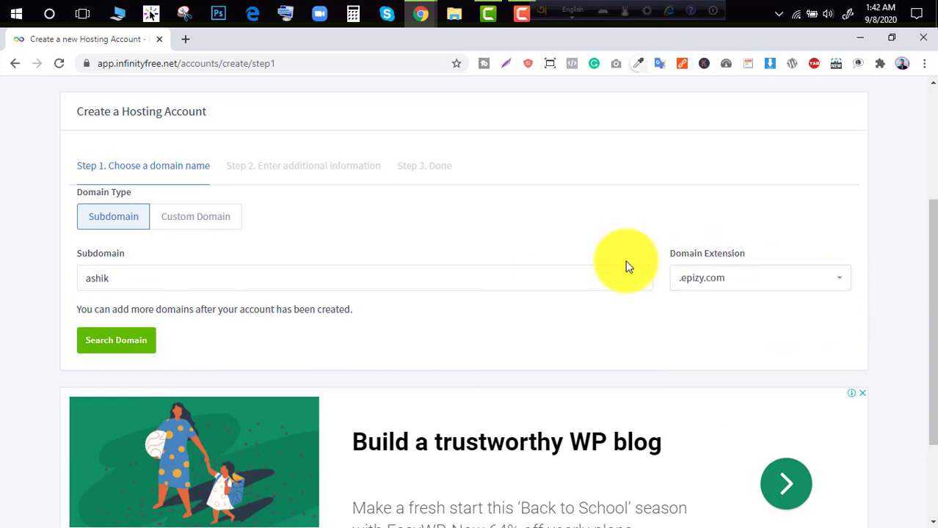
click(126, 342)
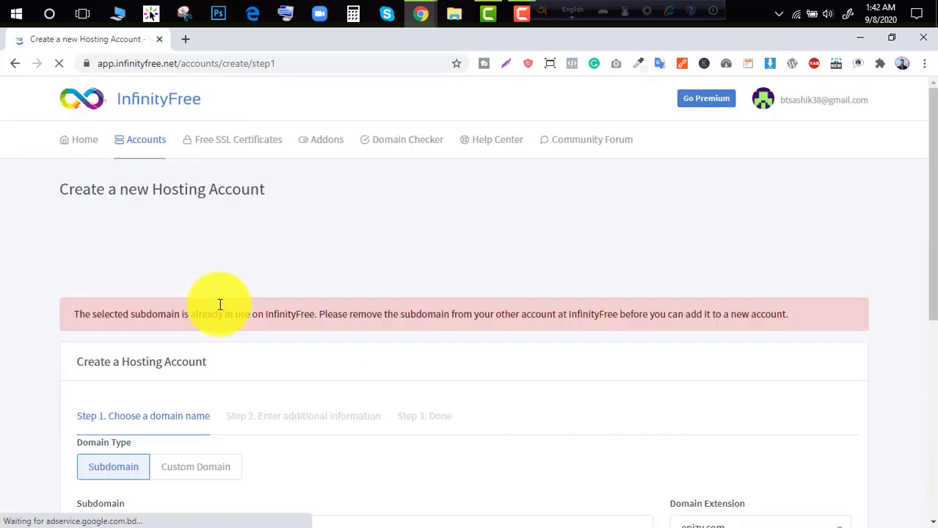
Change the subdomain to ashik003 and check its availability.
scroll(220, 305, down, 2)
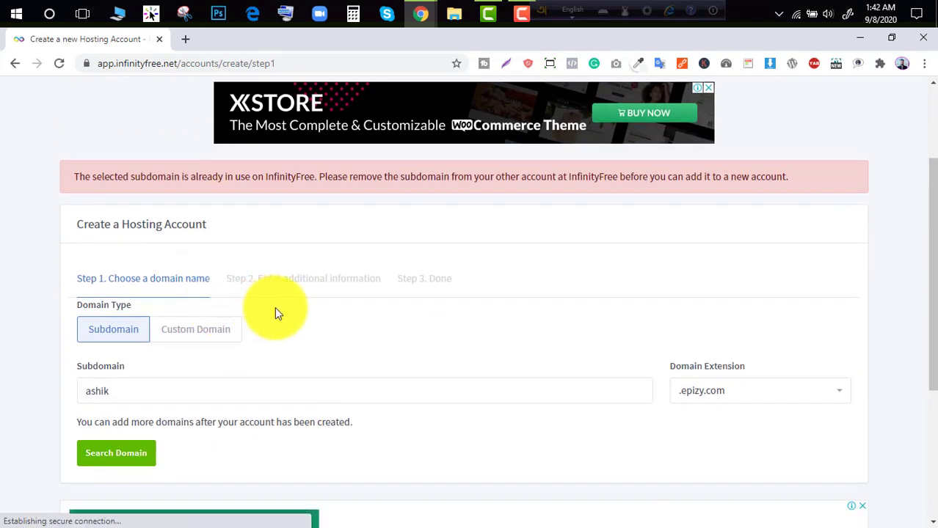
scroll(274, 312, down, 1)
click(208, 331)
text(003)
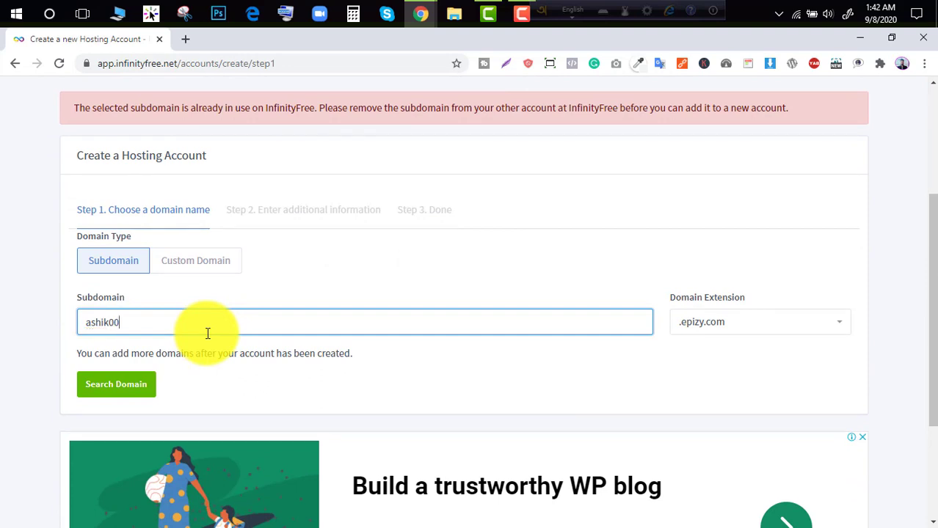
click(155, 382)
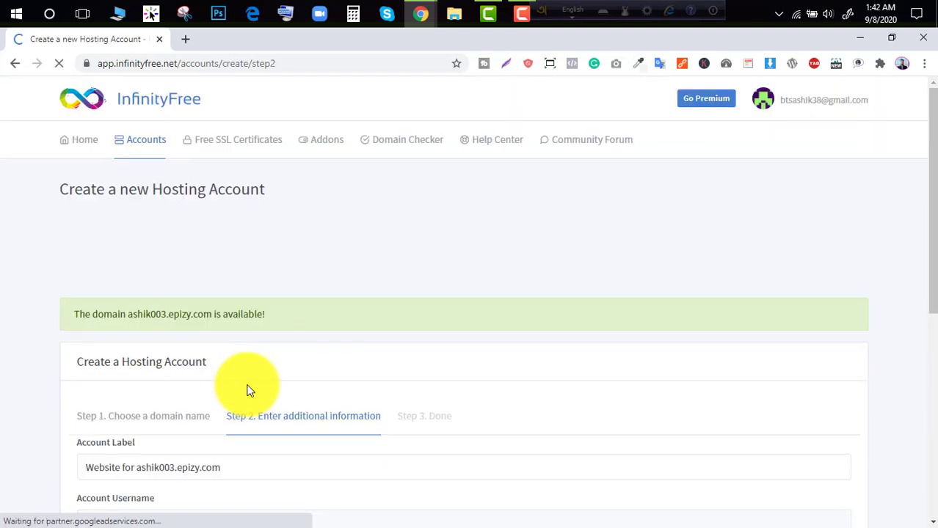
Keep the default account label and create the ashik003.epizy.com hosting account.
scroll(242, 366, down, 2)
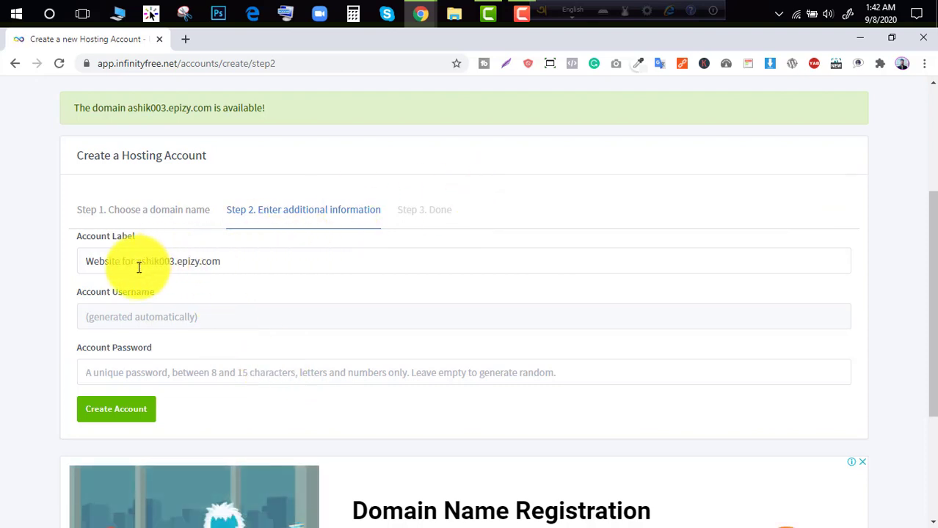
drag(137, 262, 287, 256)
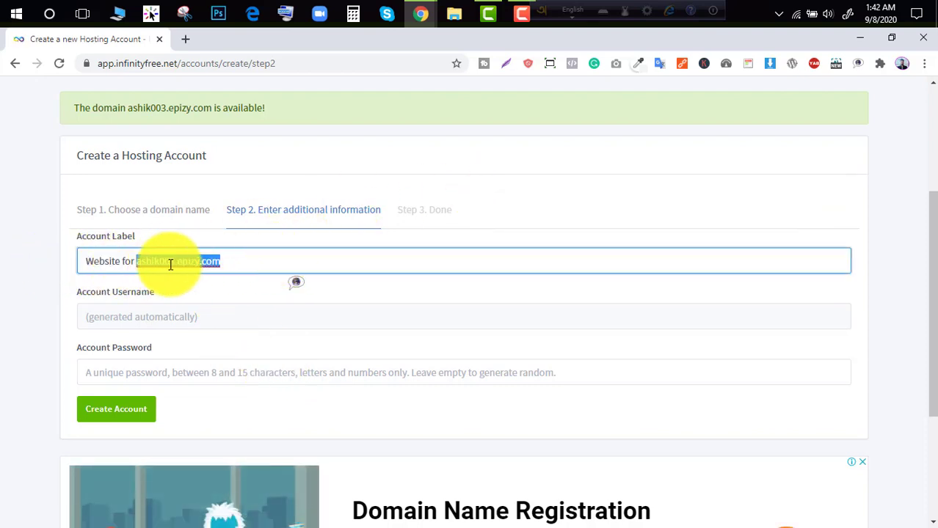
drag(175, 272, 255, 268)
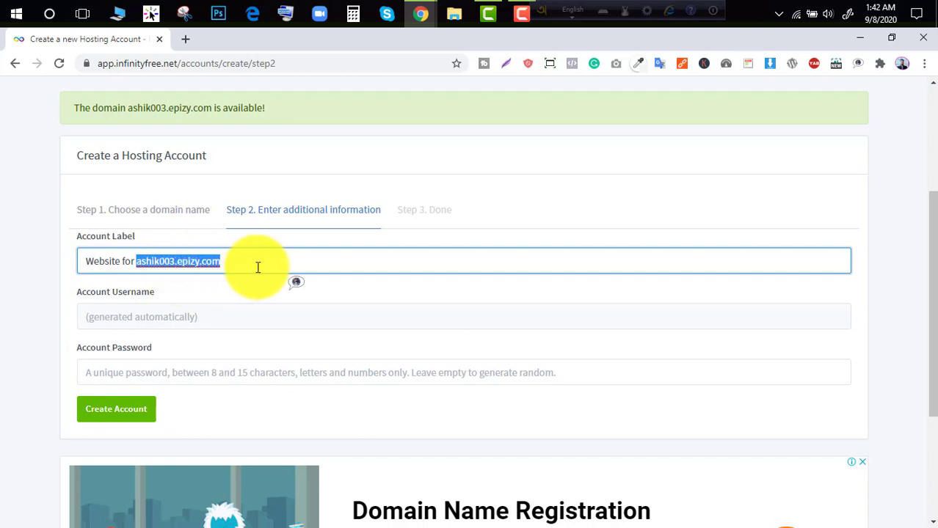
click(186, 319)
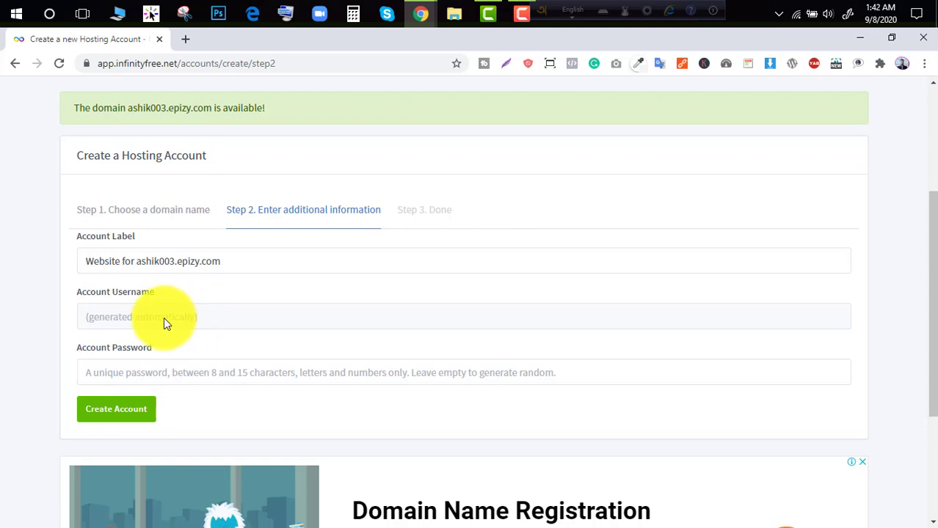
click(142, 414)
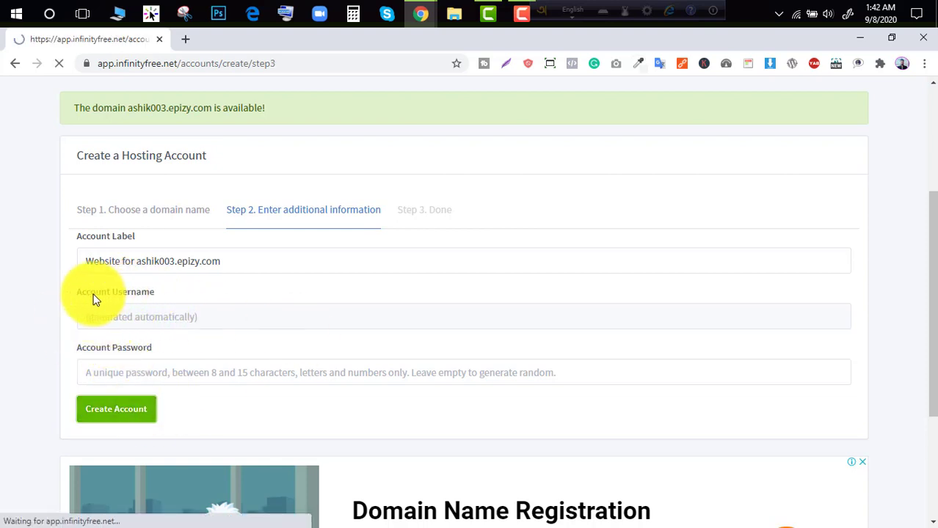
scroll(163, 314, down, 2)
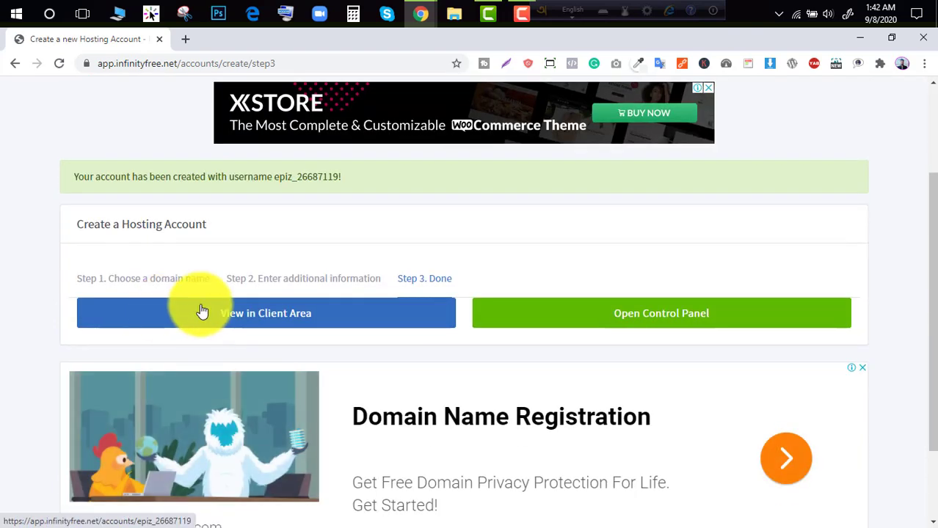
scroll(102, 264, up, 1)
scroll(140, 304, up, 1)
scroll(141, 304, down, 2)
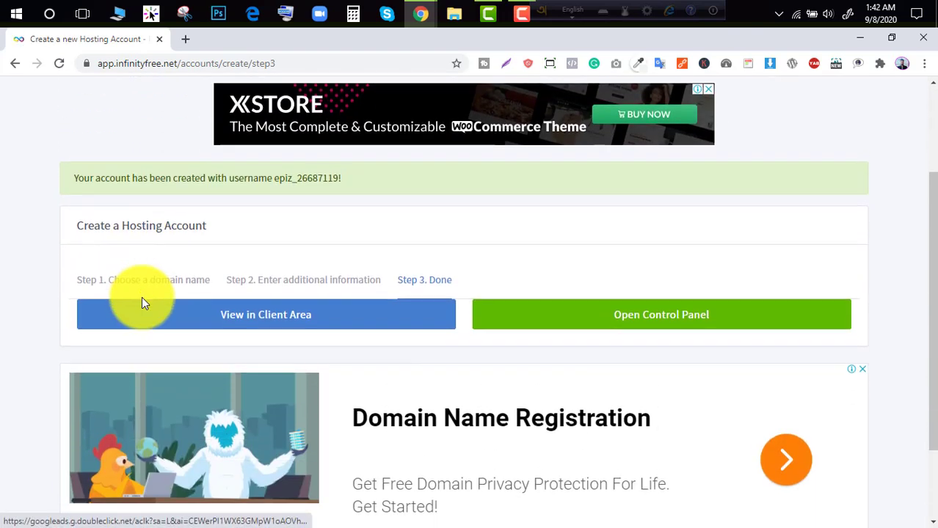
Open the new account's control panel and approve service emails.
click(724, 313)
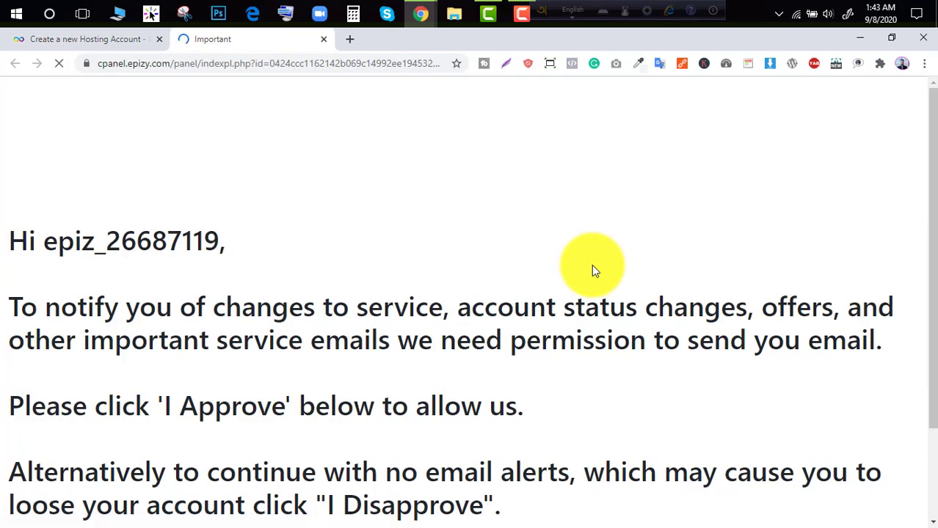
scroll(352, 273, down, 2)
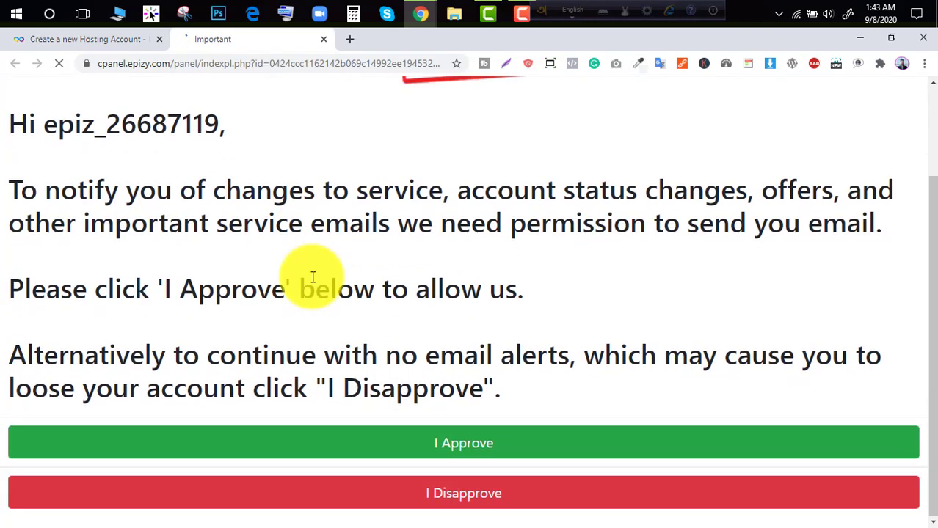
click(468, 444)
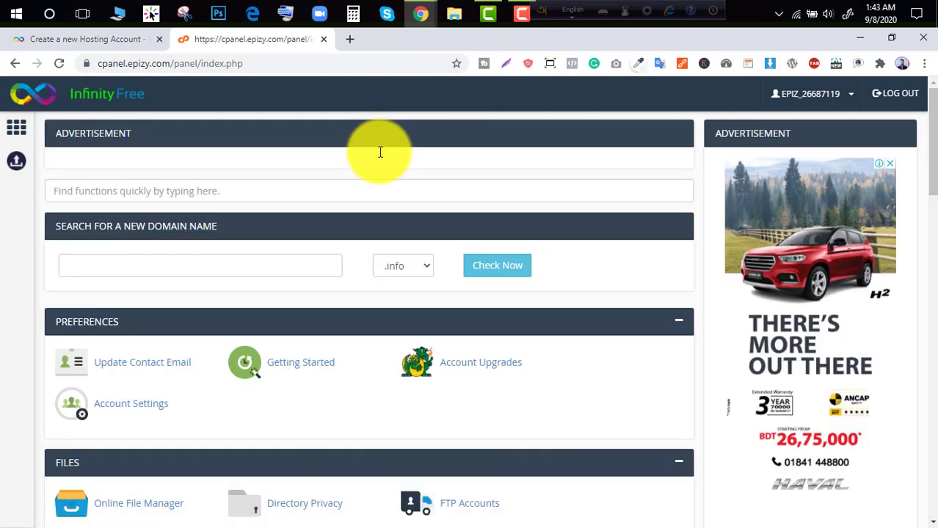
Look over the cPanel page, then return to the account-created confirmation tab.
scroll(363, 276, down, 3)
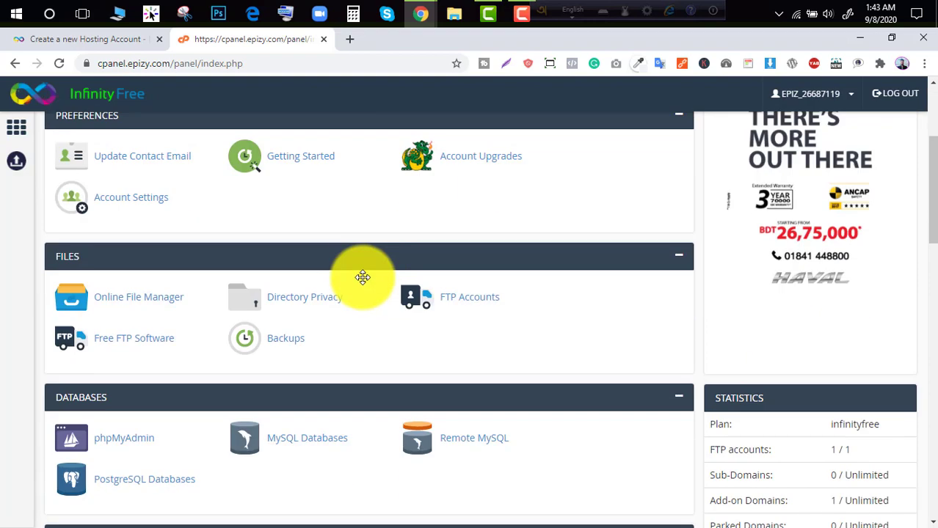
scroll(363, 277, down, 15)
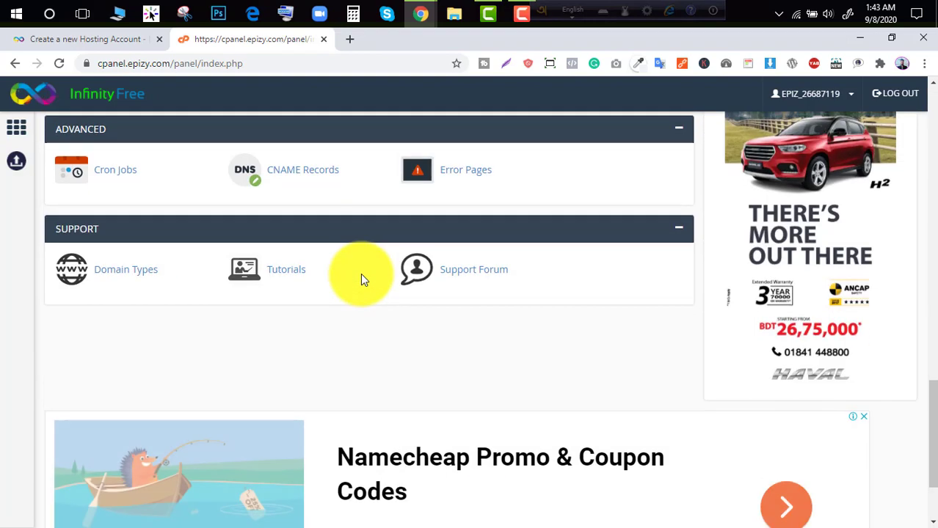
scroll(360, 275, up, 6)
scroll(358, 275, down, 4)
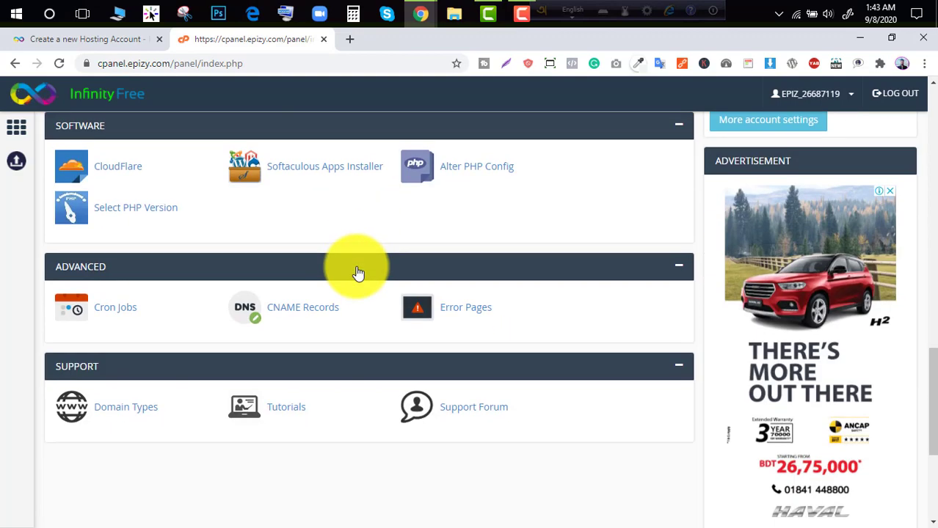
scroll(358, 273, up, 3)
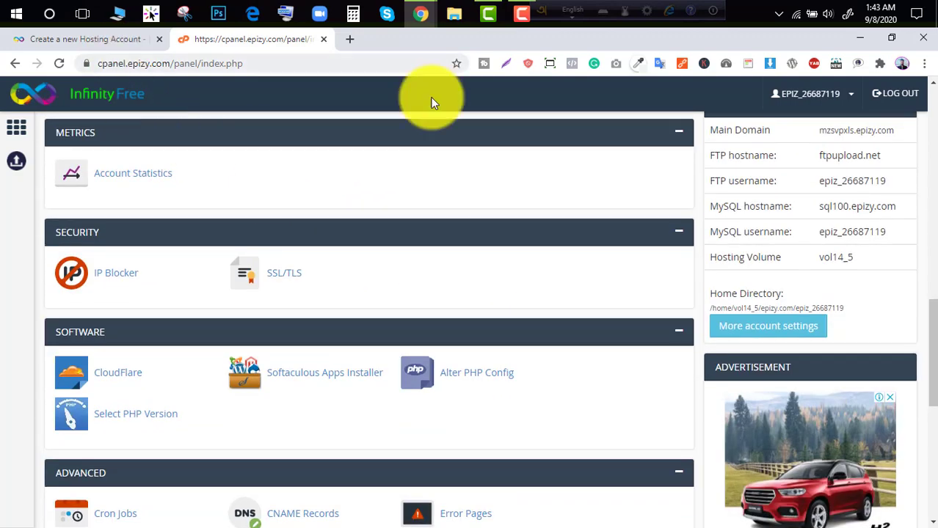
scroll(841, 209, up, 2)
scroll(837, 279, up, 10)
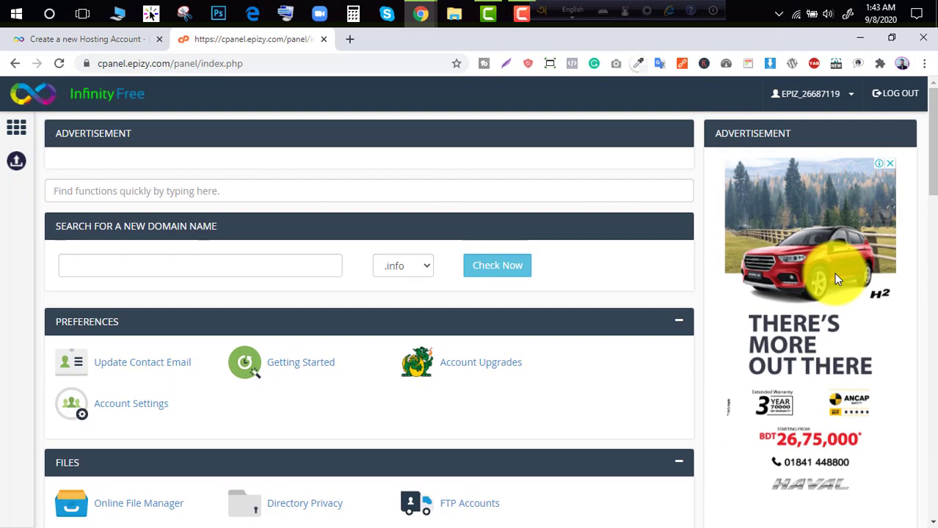
click(117, 39)
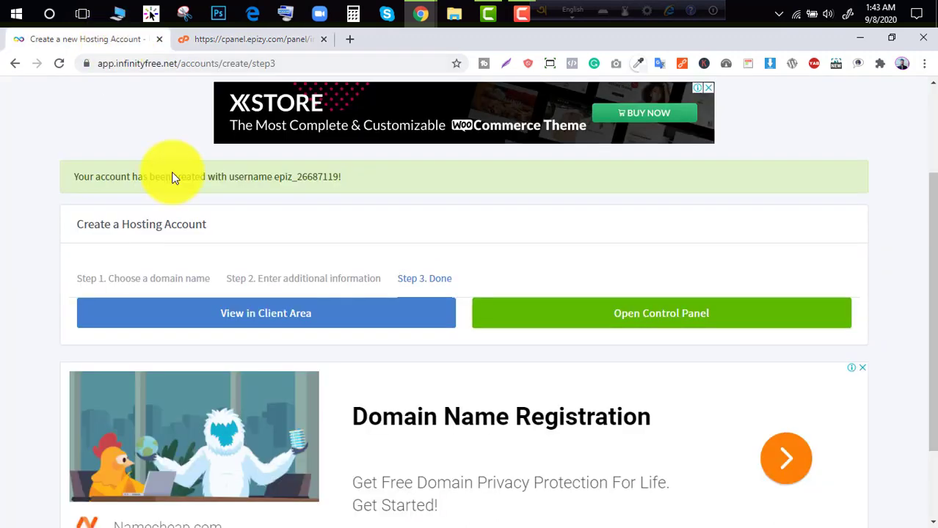
Go to the accounts list and open ashik003.epizy.com in a new tab.
scroll(279, 235, up, 2)
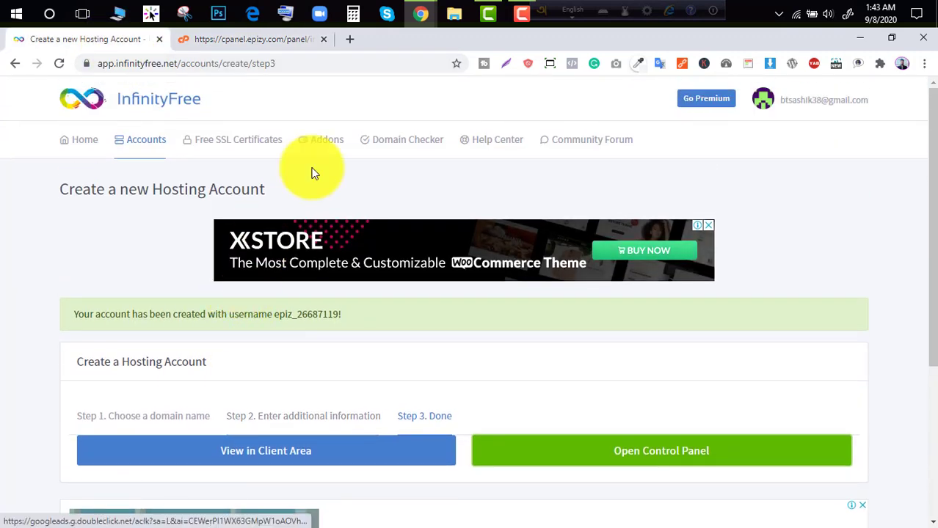
click(80, 142)
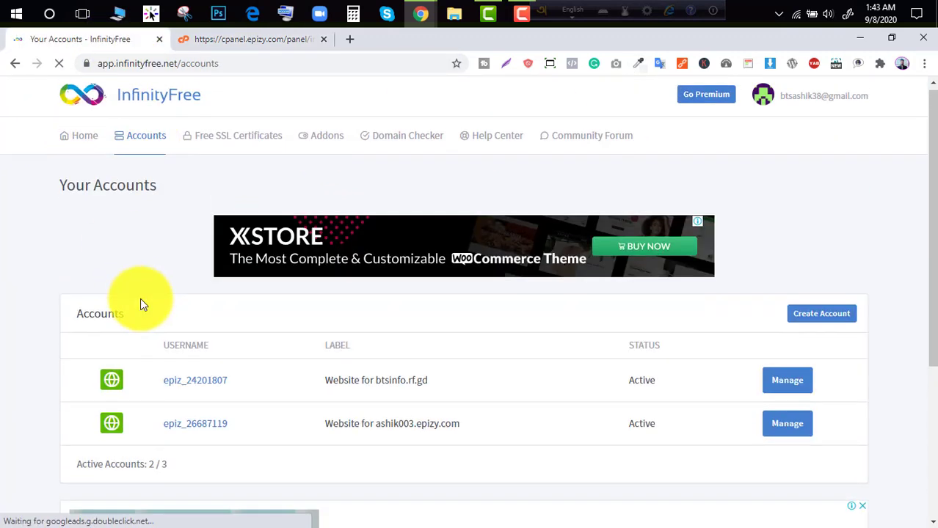
scroll(176, 297, down, 2)
drag(377, 291, 485, 294)
right_click(500, 303)
click(500, 315)
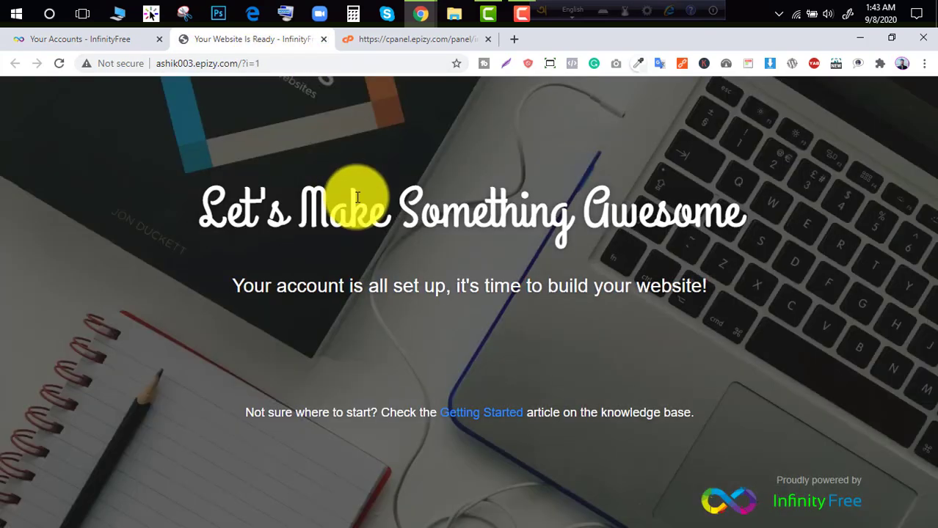
click(419, 37)
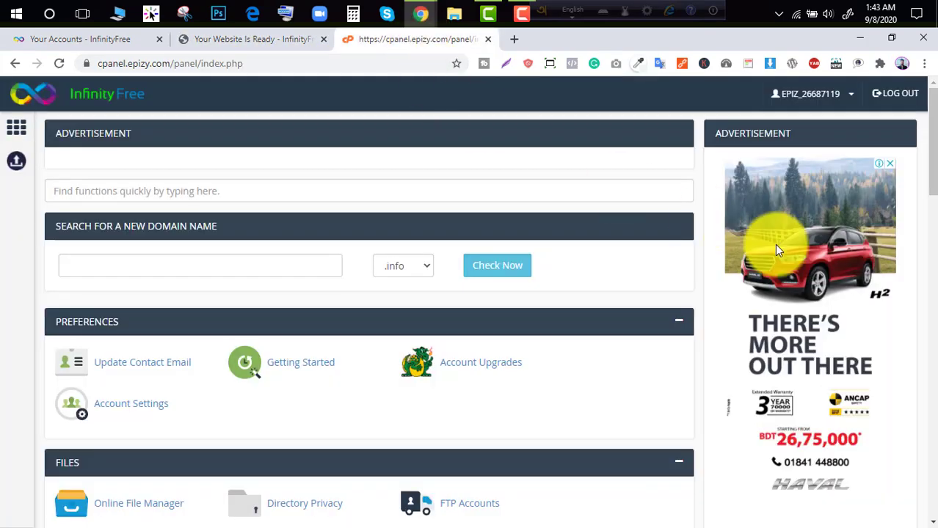
Open the second hosting account's control panel and close the website-ready notice tab.
click(94, 40)
scroll(745, 290, down, 1)
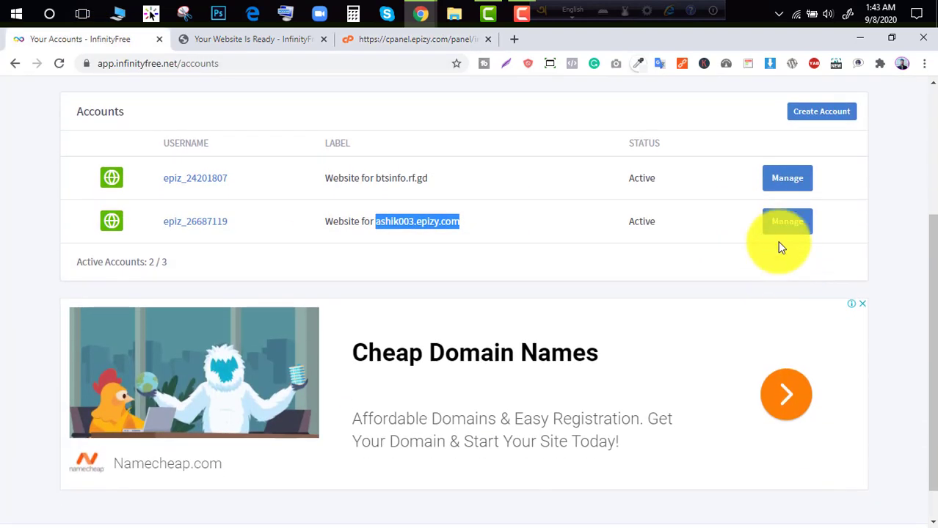
click(781, 224)
scroll(559, 309, down, 2)
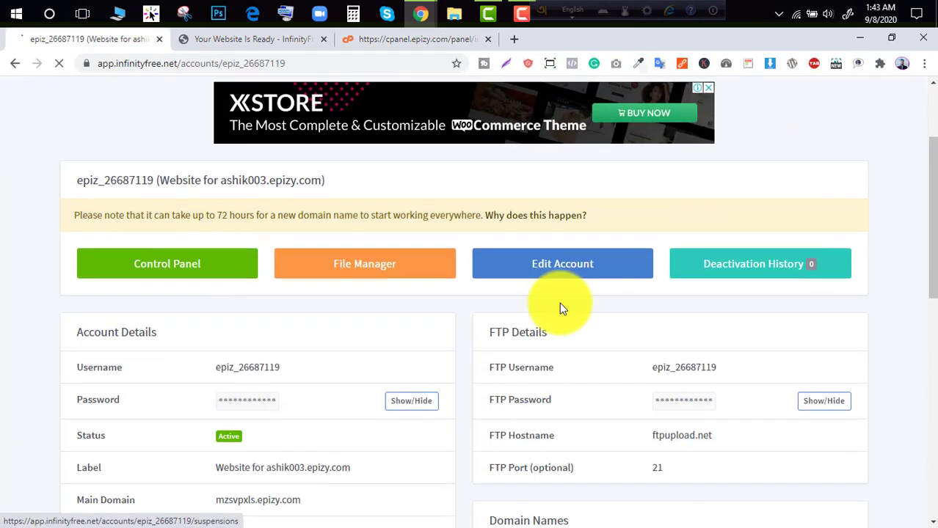
click(221, 268)
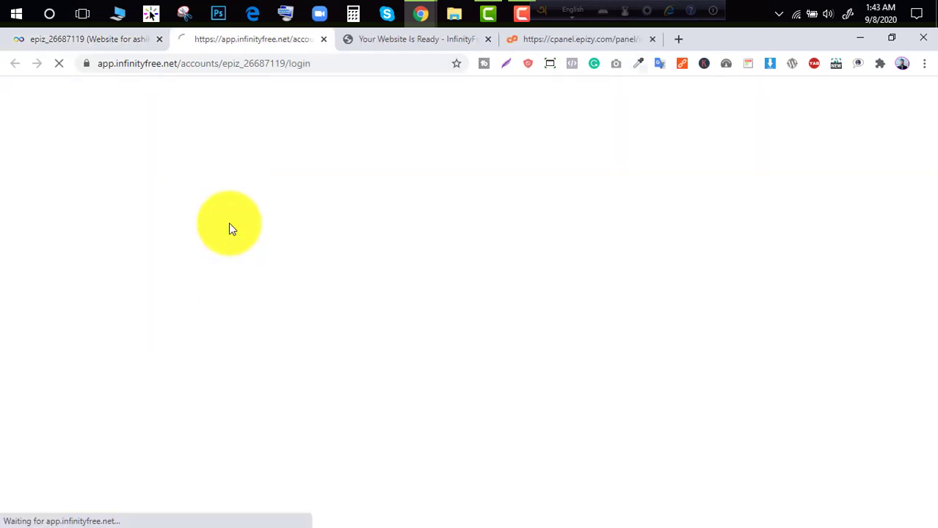
click(440, 40)
click(487, 39)
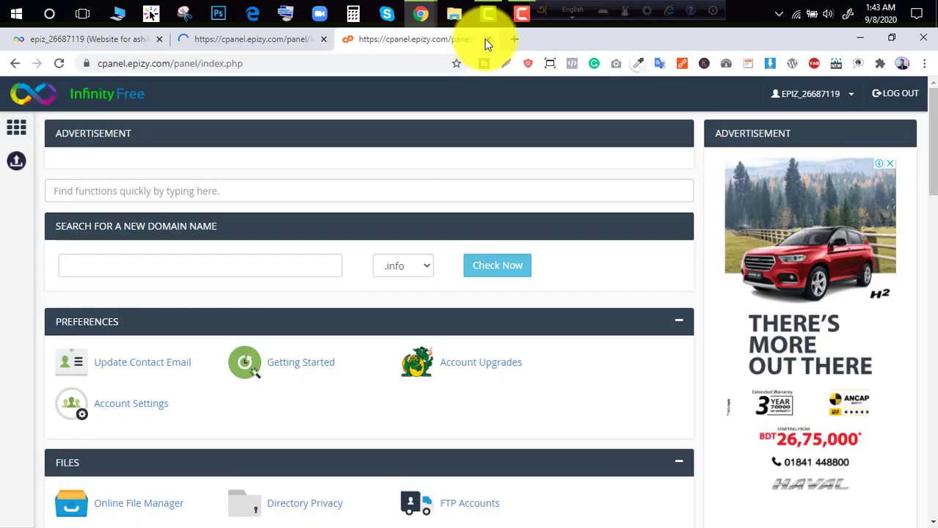
Close the duplicate tab and launch Softaculous Apps Installer from the Software section.
click(487, 39)
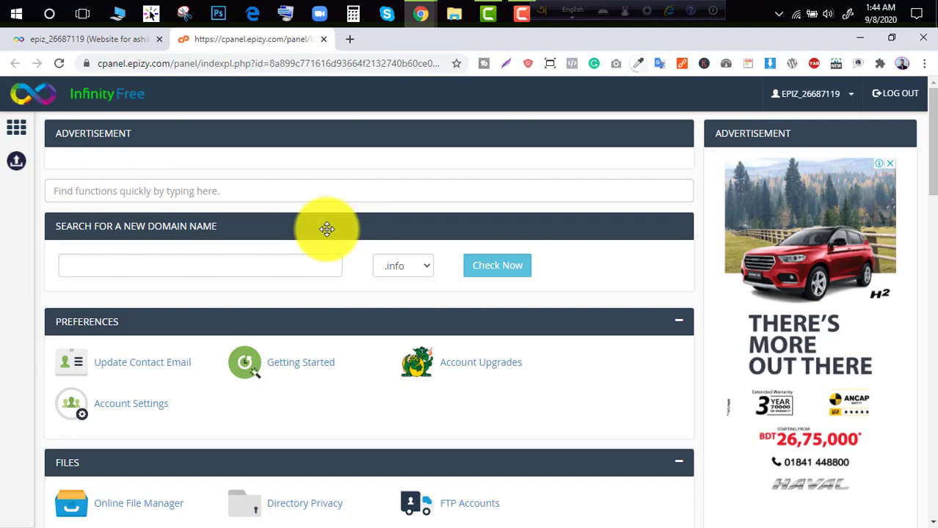
scroll(315, 290, down, 7)
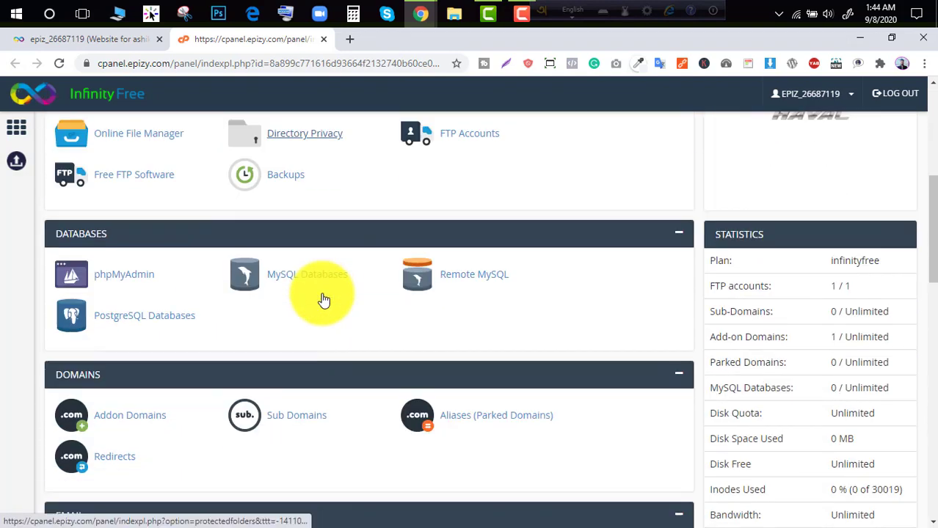
scroll(325, 299, down, 7)
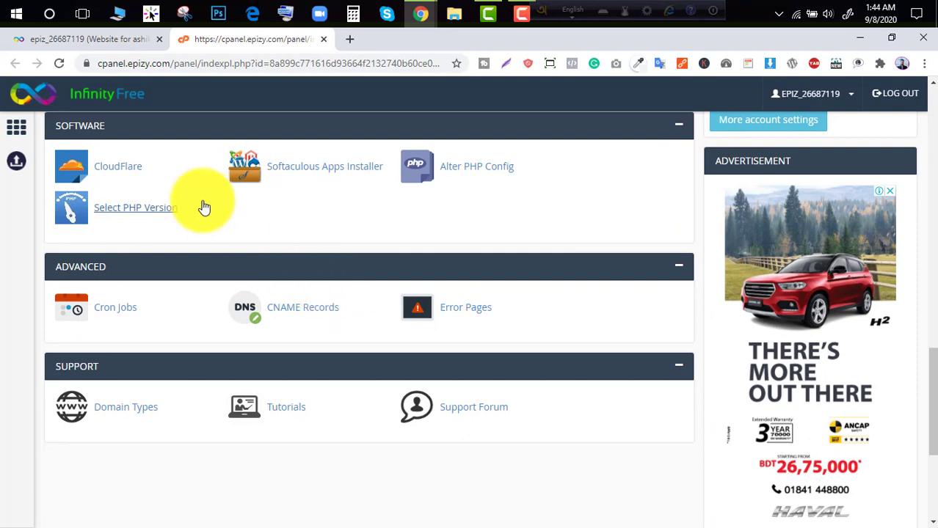
click(365, 170)
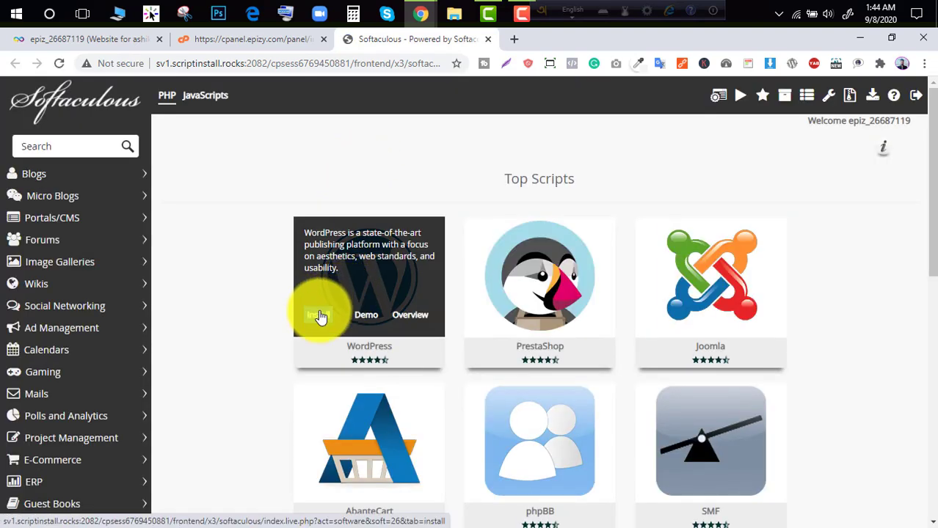
Install WordPress on ashik003.epizy.com, filling the admin account from the saved login.
click(320, 315)
scroll(933, 153, down, 2)
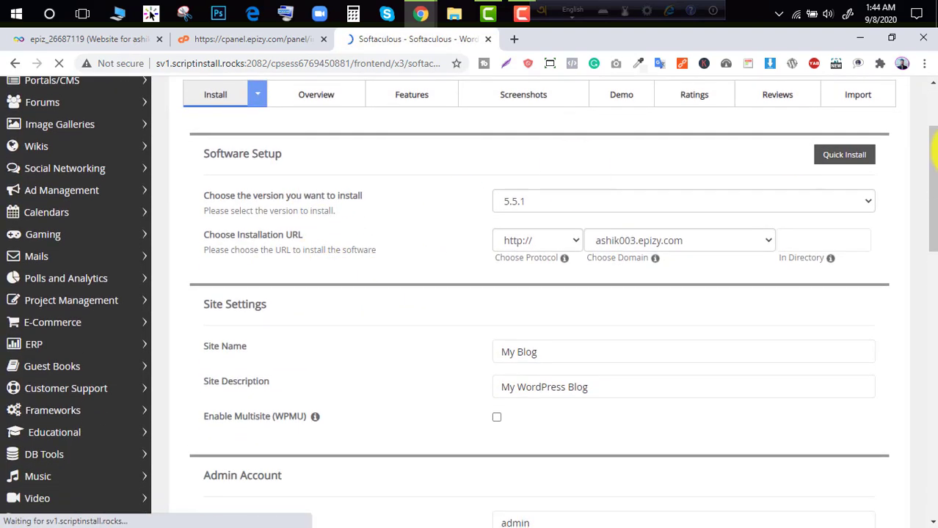
scroll(669, 237, down, 5)
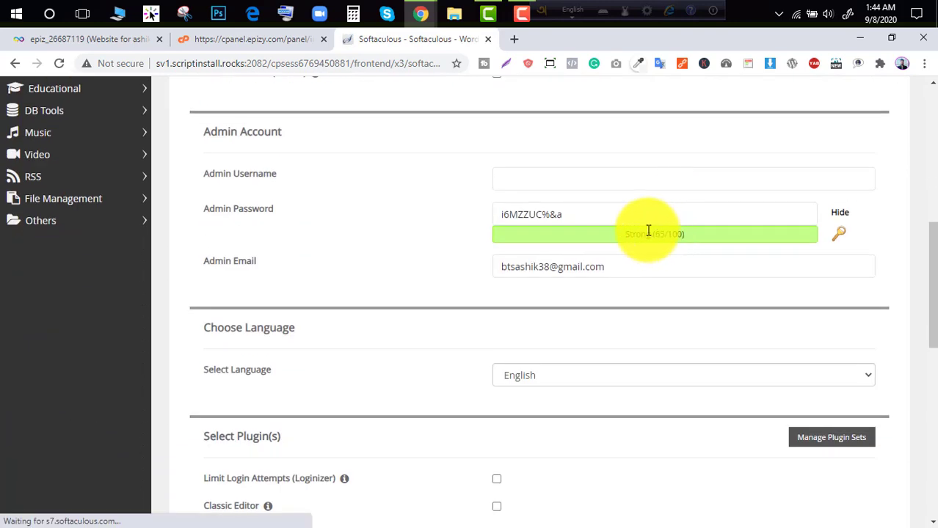
click(557, 183)
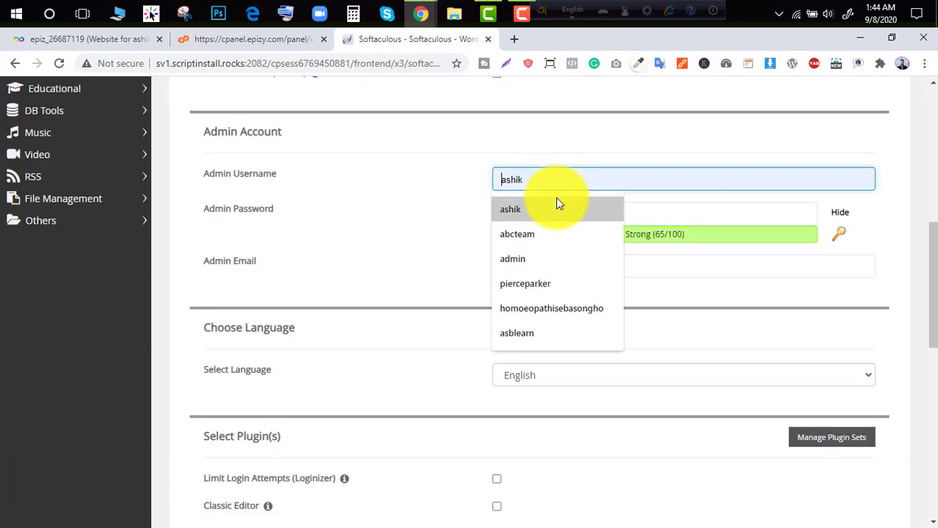
click(557, 200)
click(624, 211)
key(ctrl+a)
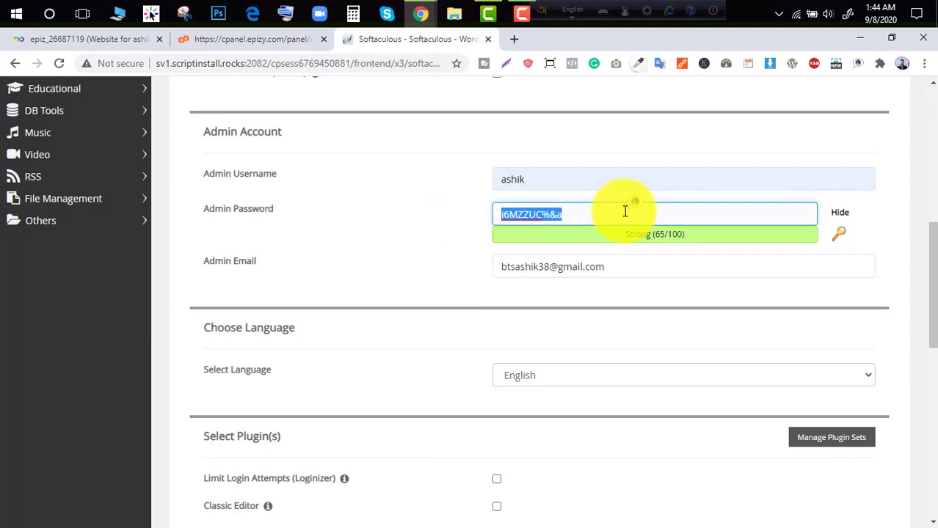
click(392, 208)
scroll(438, 212, down, 5)
scroll(439, 210, down, 3)
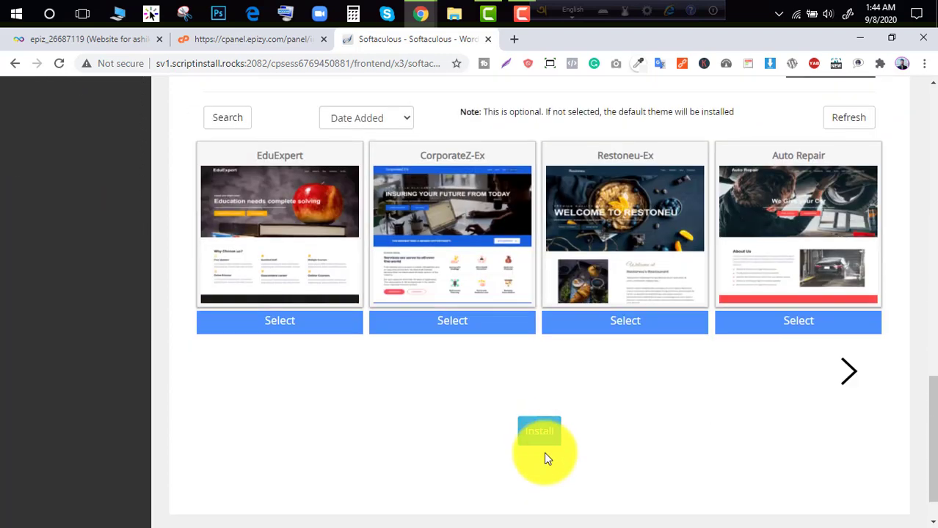
click(539, 431)
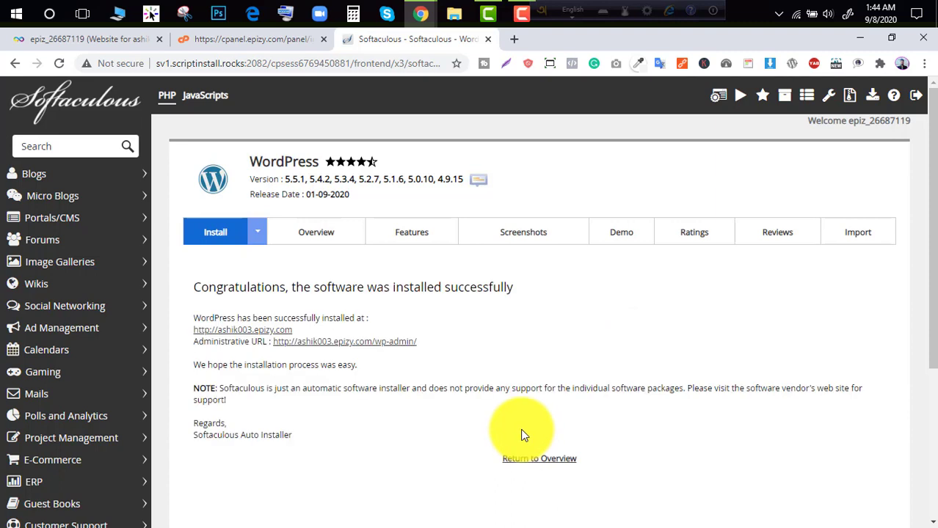
Open the wp-admin dashboard, then view the live My Blog site in a new tab.
click(361, 343)
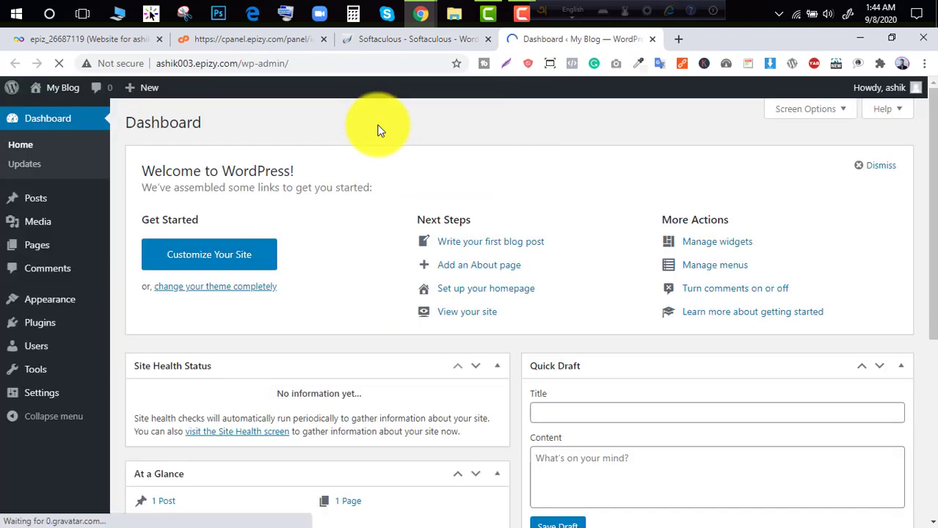
mouse_move(62, 92)
middle_click(57, 108)
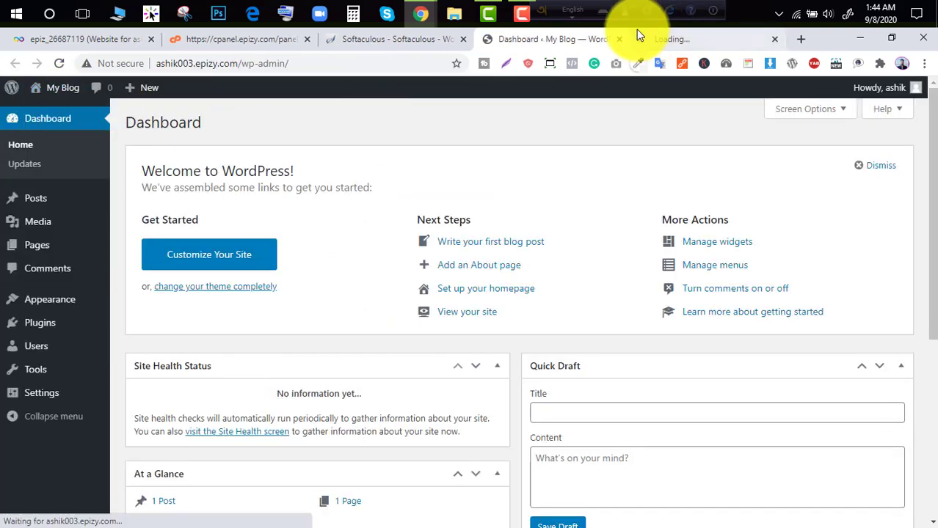
click(637, 34)
click(265, 63)
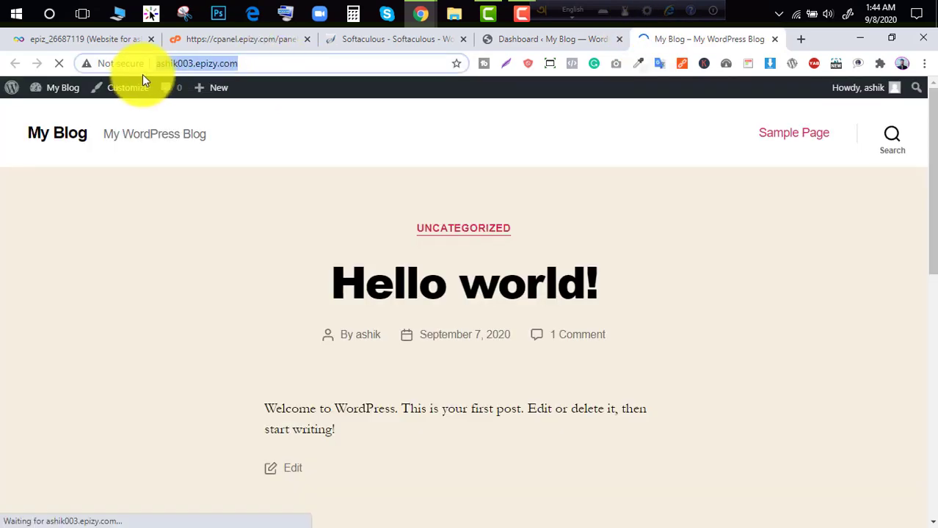
scroll(345, 250, down, 5)
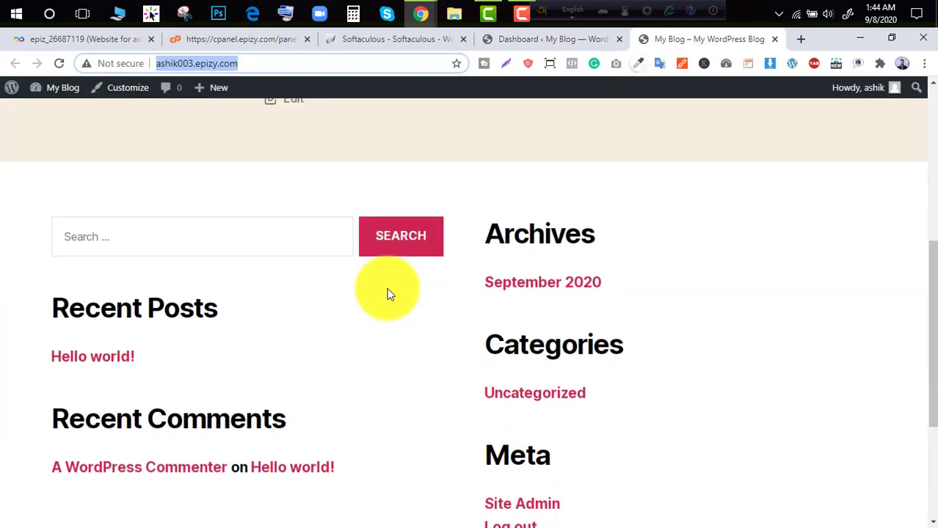
scroll(389, 293, down, 3)
scroll(387, 292, up, 8)
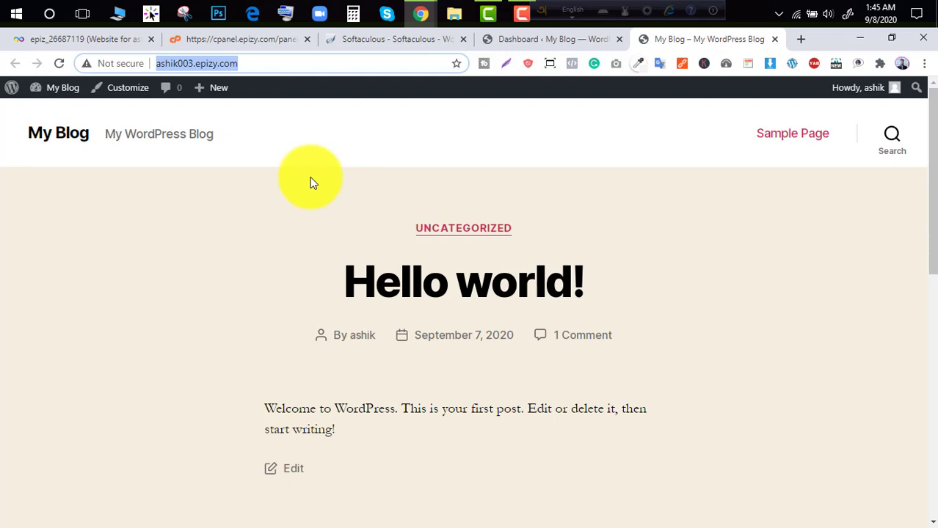
Bulk-delete the Akismet Anti-Spam and Hello Dolly plugins from the WordPress Plugins list.
click(551, 41)
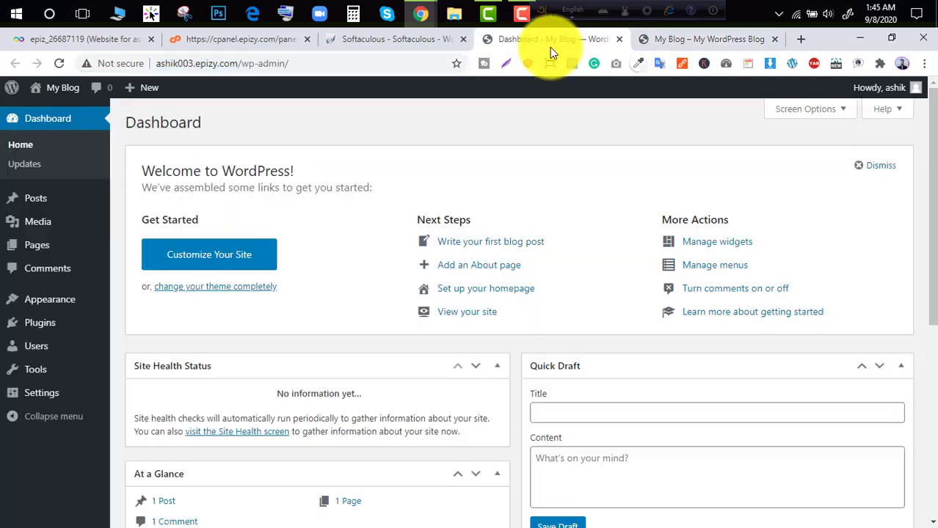
click(77, 324)
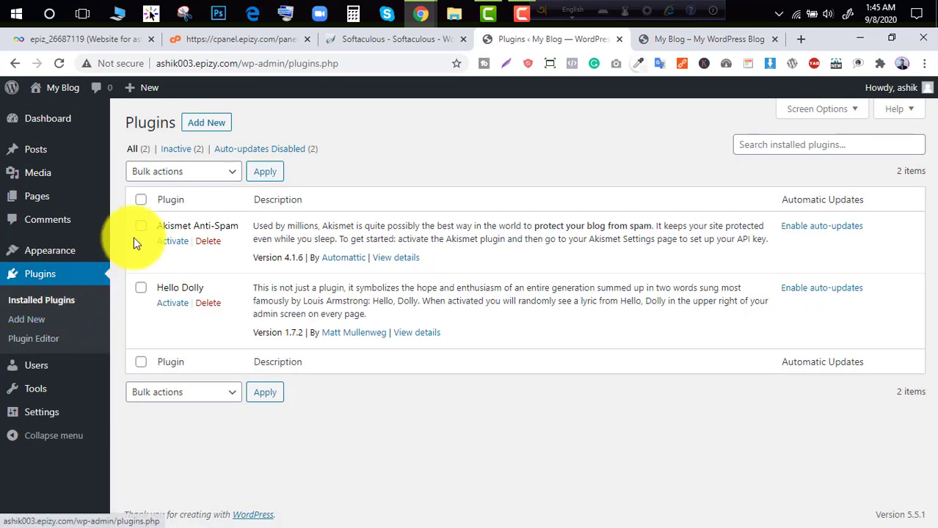
click(140, 199)
click(173, 173)
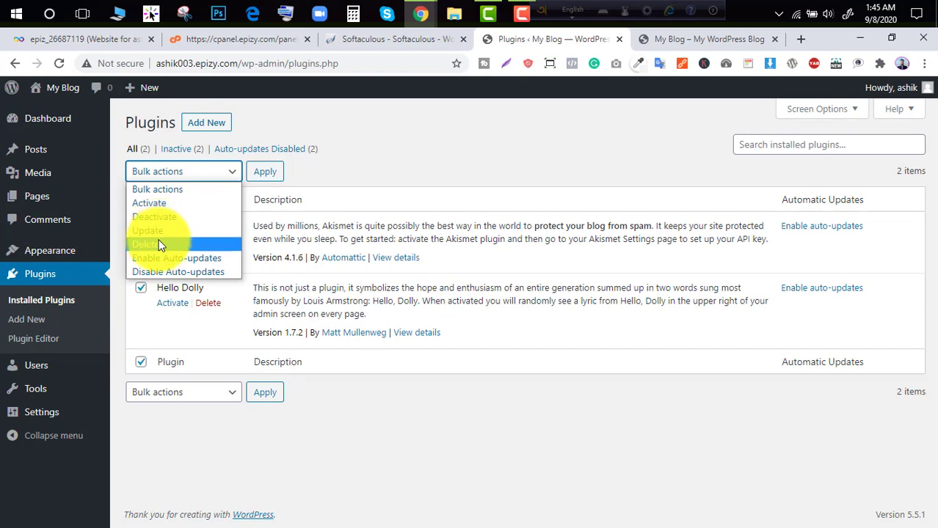
click(160, 244)
click(268, 171)
click(533, 155)
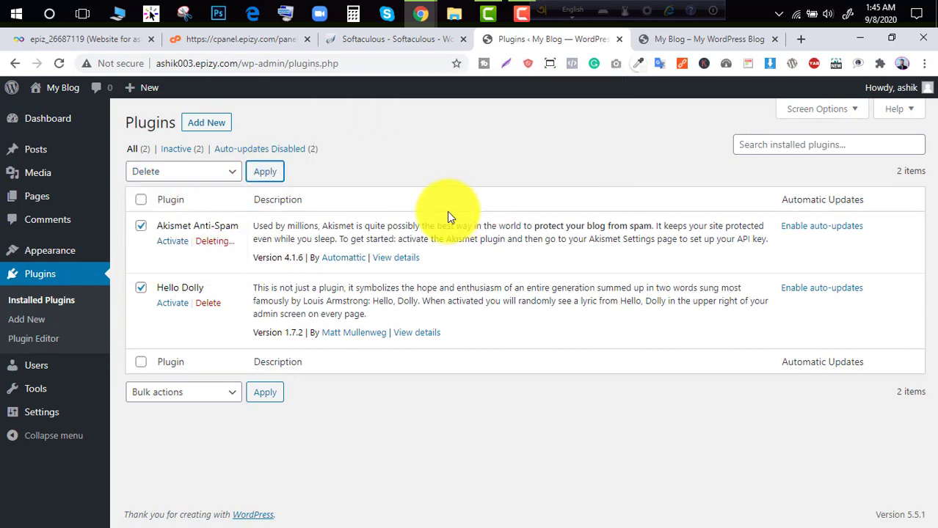
click(206, 123)
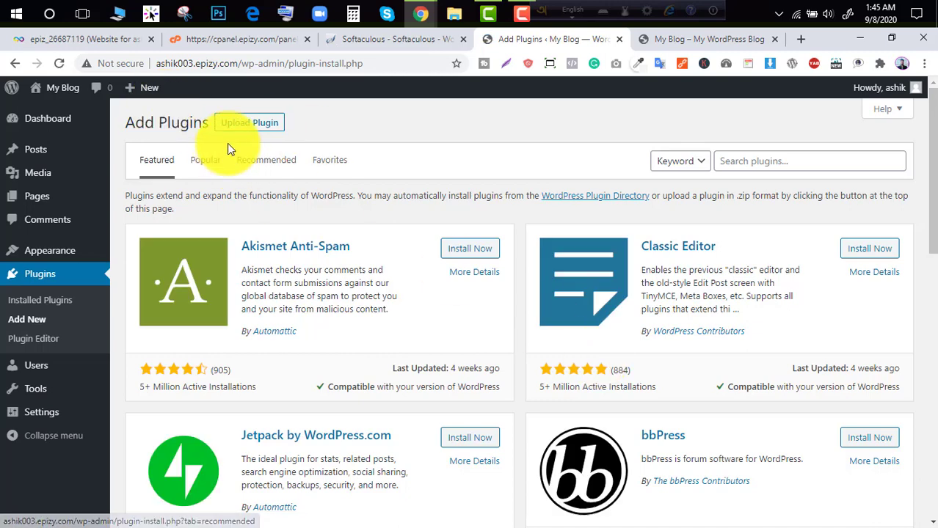
Upload elementor-core-2.9.13.zip from plugin > elementor-pro-main and start installing it.
click(233, 125)
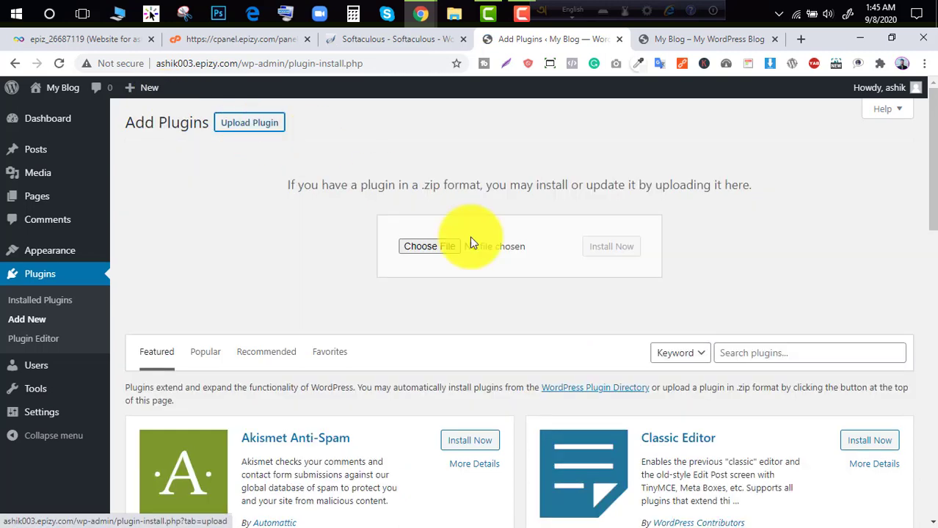
click(455, 244)
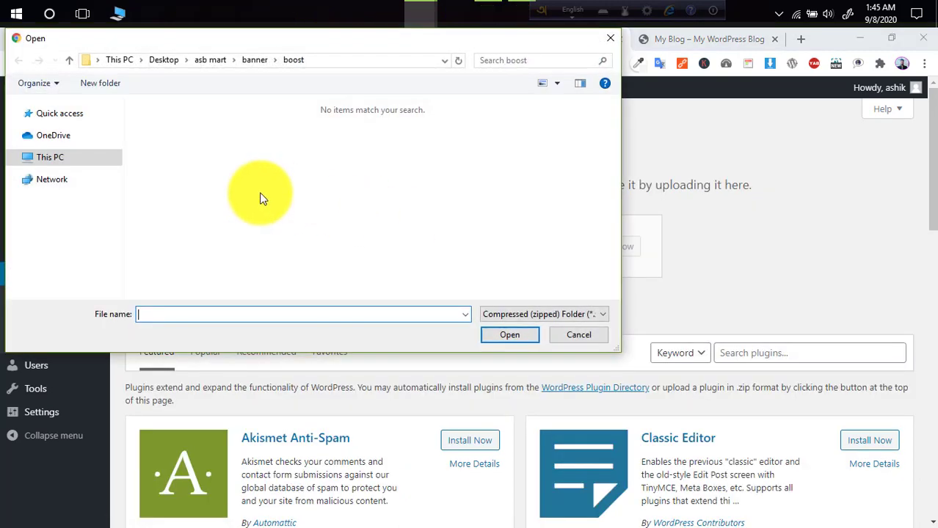
click(71, 130)
click(64, 110)
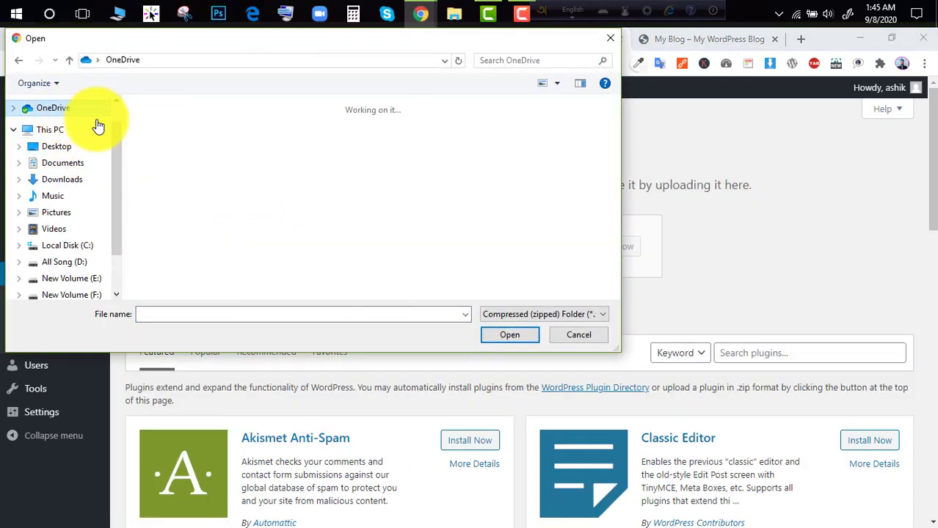
double_click(338, 235)
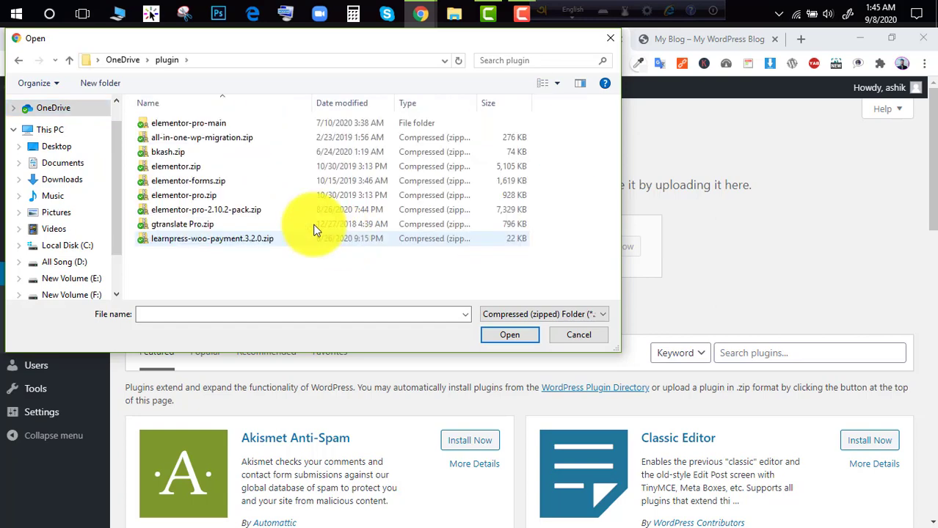
double_click(209, 123)
click(241, 121)
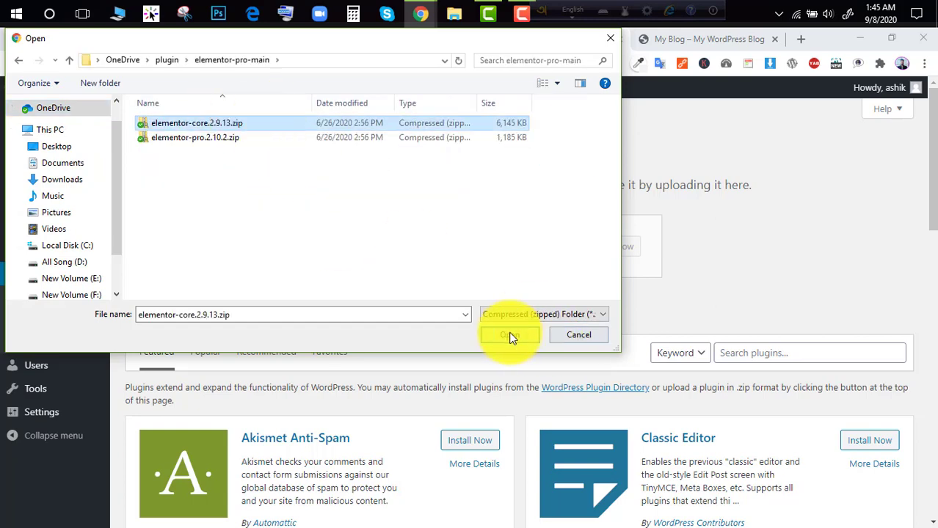
click(509, 335)
click(605, 256)
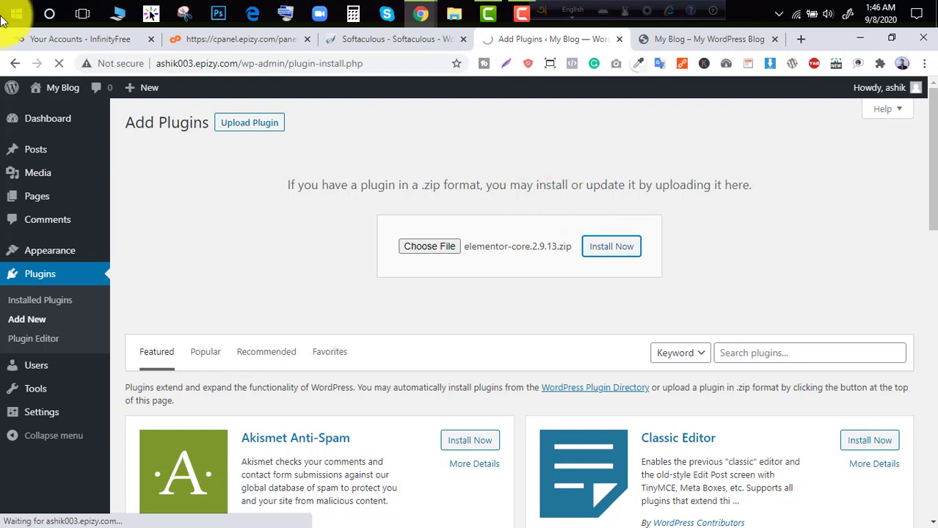
In a new Add Plugins tab, upload elementor-pro-2.10.2.zip and start installing it.
middle_click(20, 322)
click(558, 40)
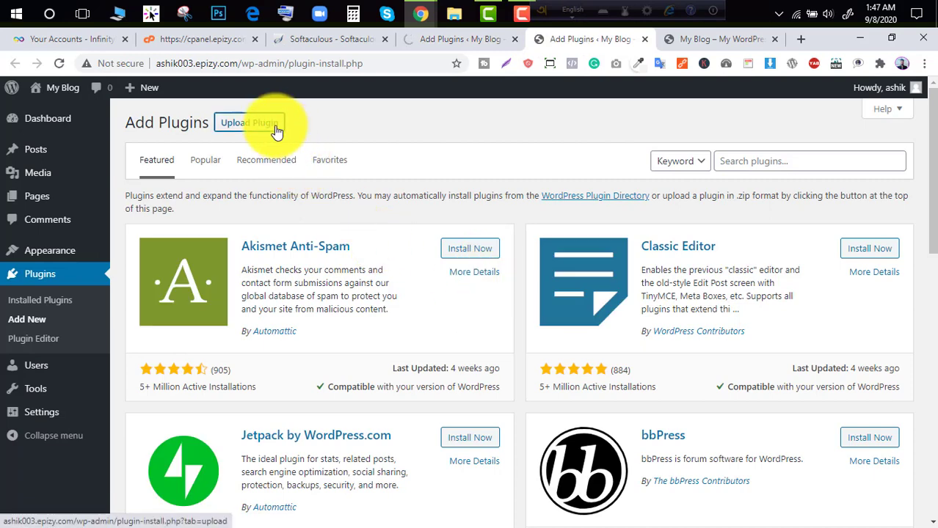
click(271, 124)
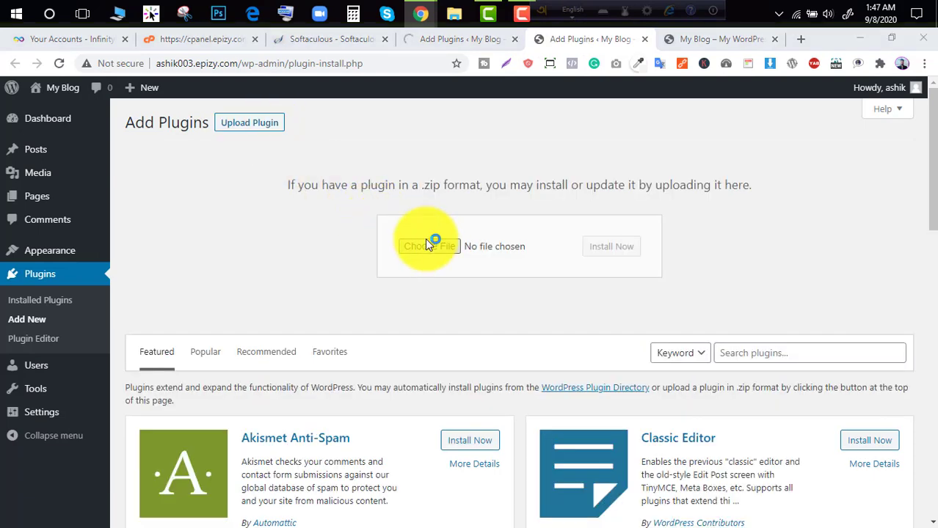
click(425, 239)
click(232, 138)
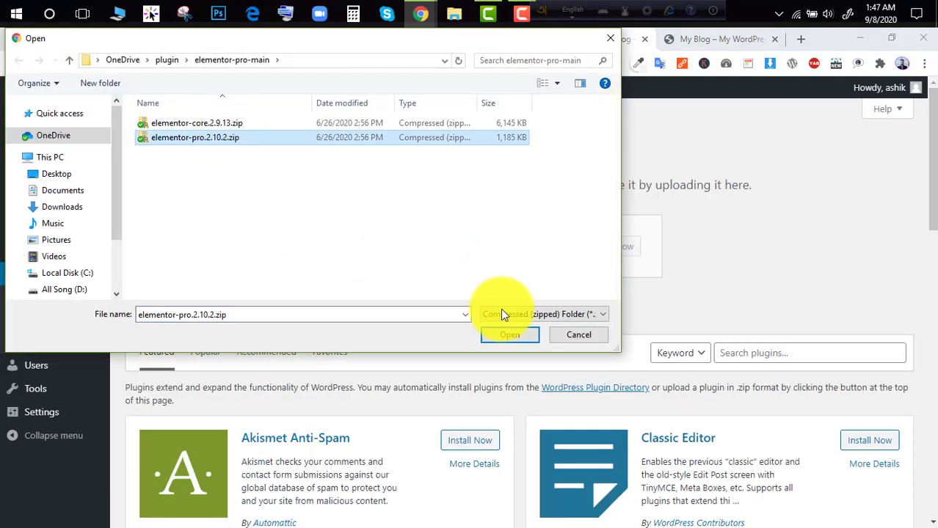
click(510, 335)
click(612, 247)
Check the progress of the Elementor core and Elementor Pro installs in their tabs.
click(461, 38)
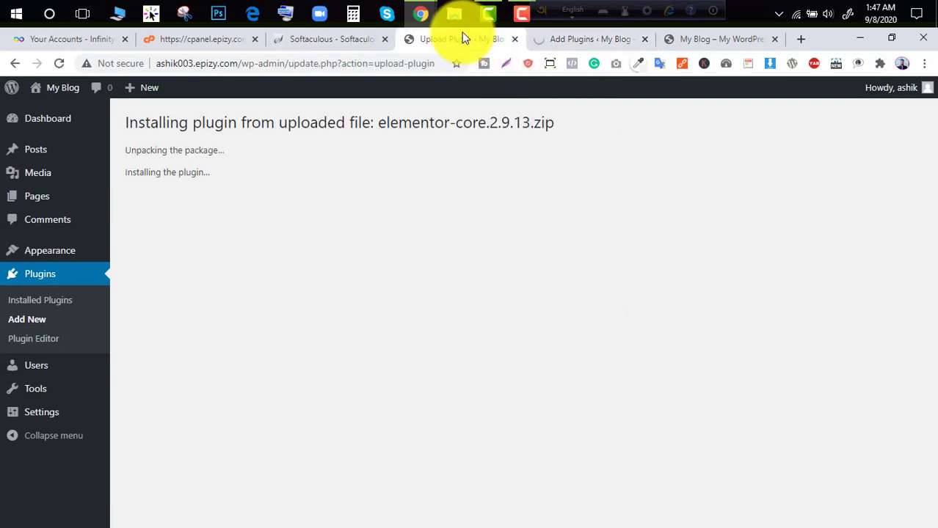
click(555, 45)
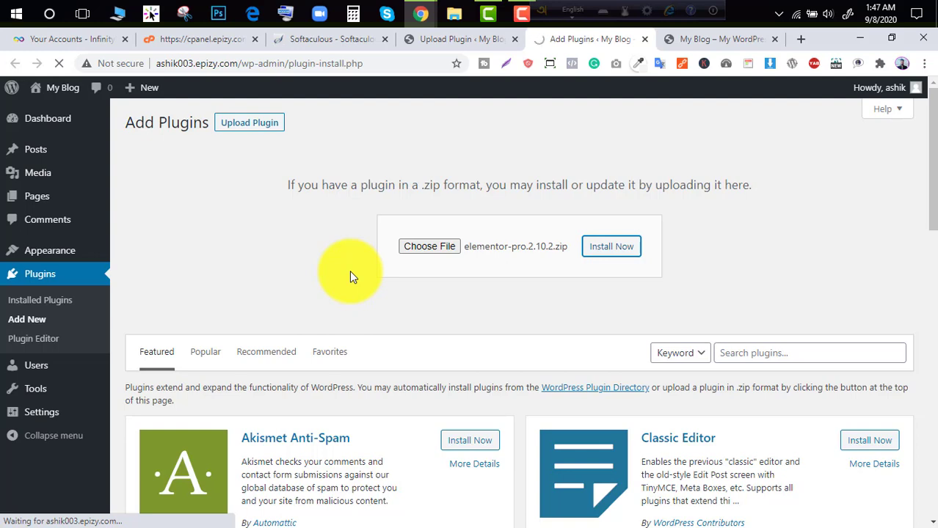
click(432, 39)
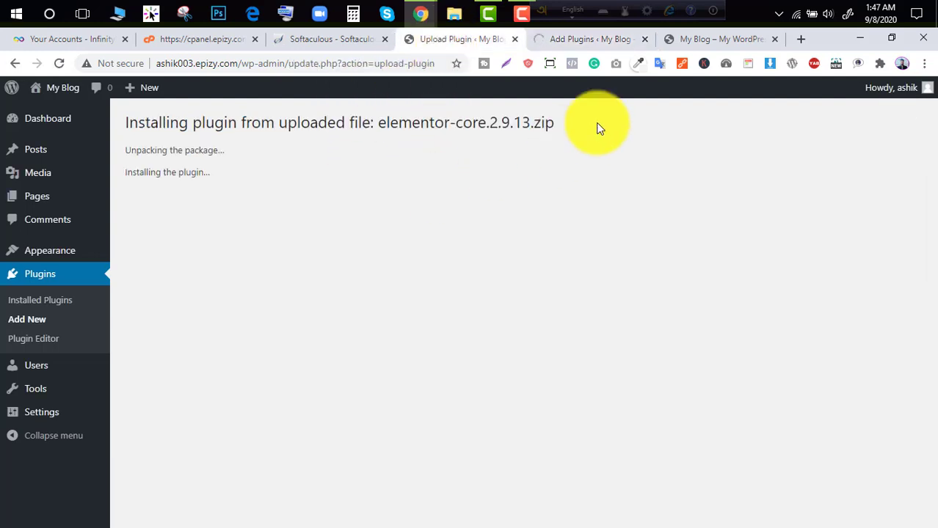
Wait for both Elementor installs to finish, then activate Elementor from the core tab.
click(601, 39)
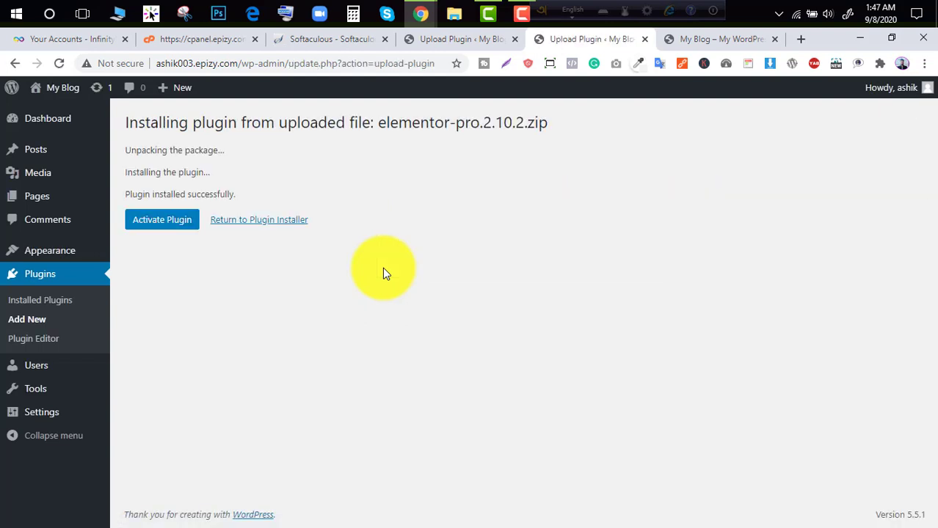
click(434, 41)
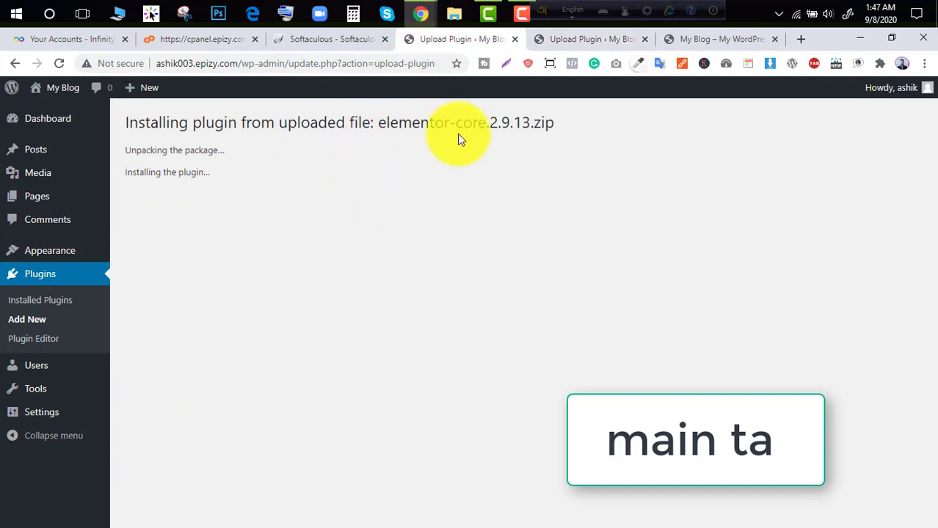
click(578, 42)
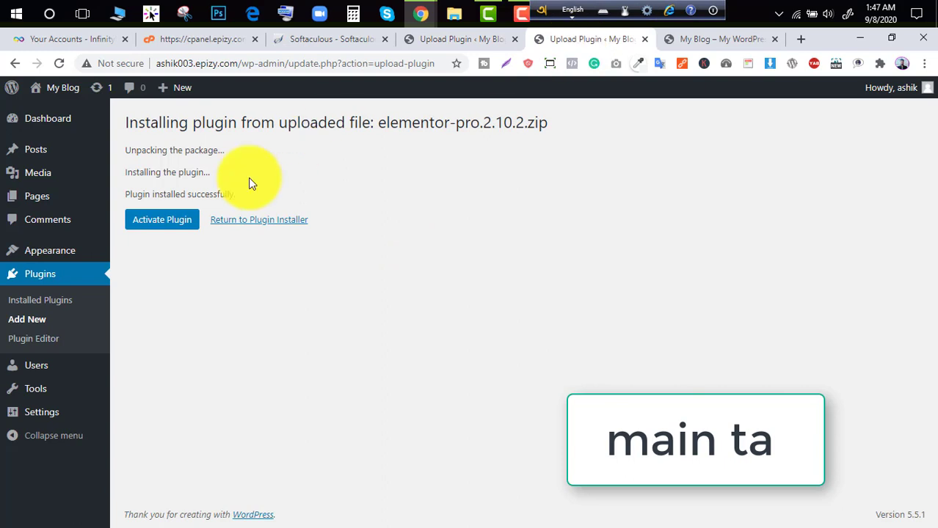
click(459, 40)
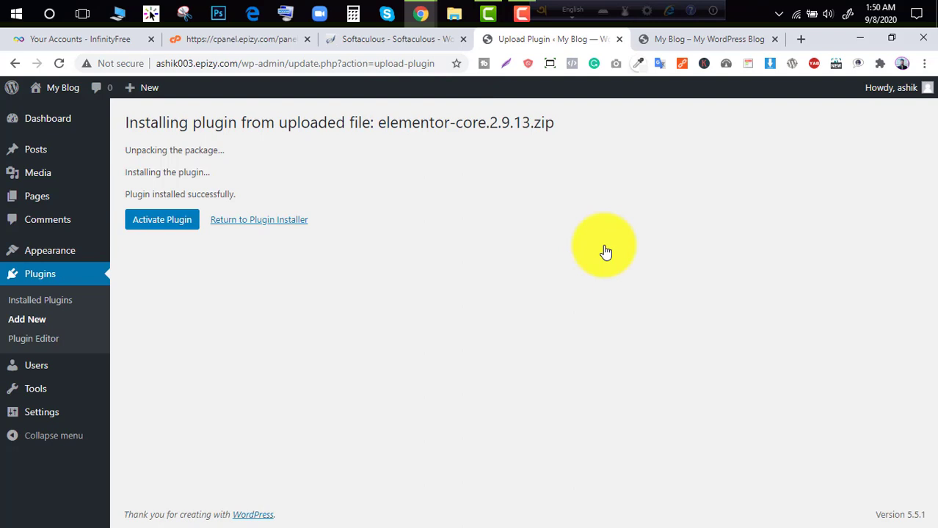
click(159, 220)
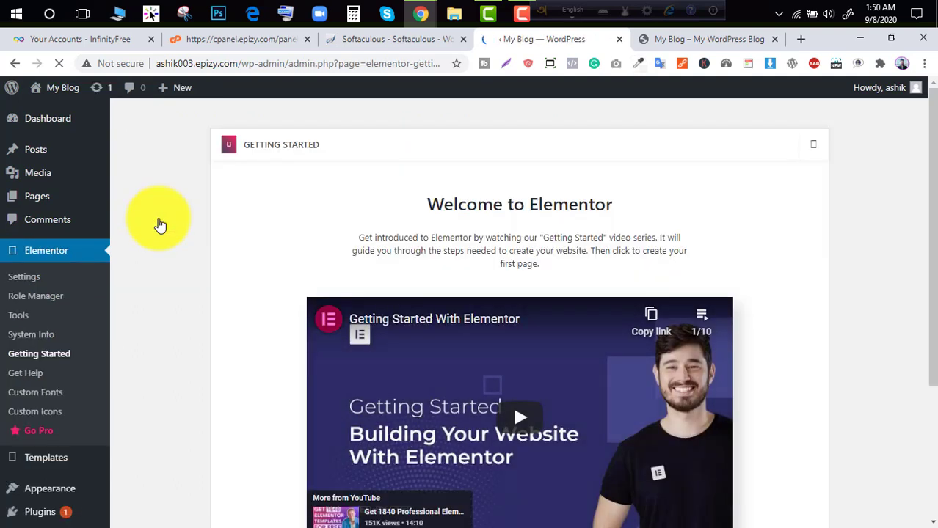
Activate Elementor Pro in the Plugins list, then go to Add New plugins.
click(42, 513)
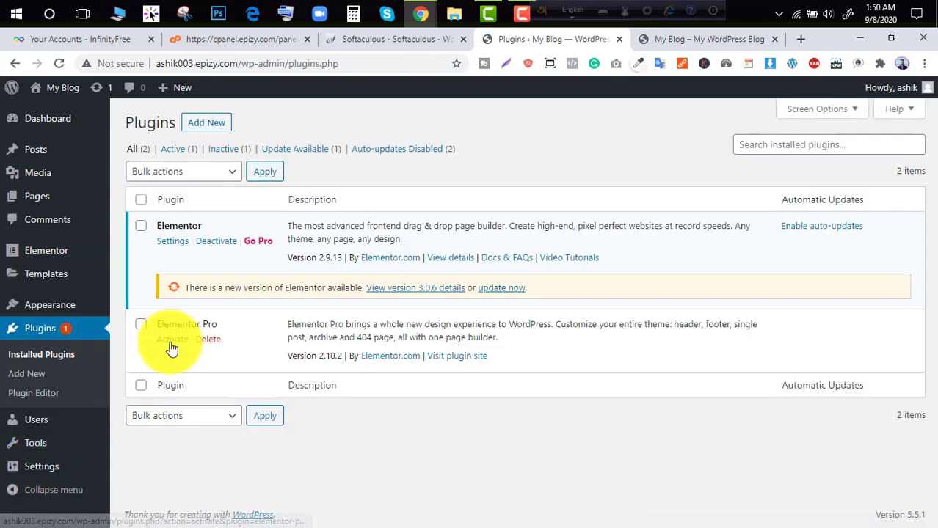
click(170, 342)
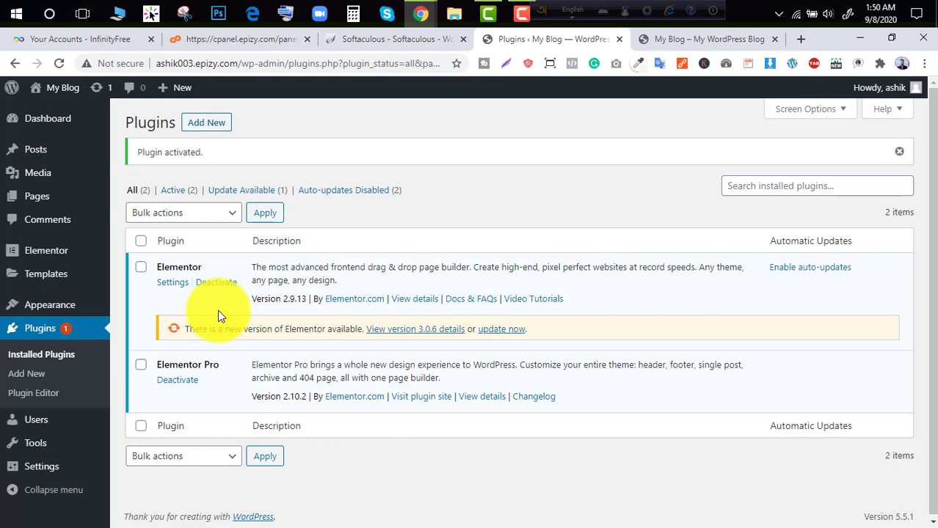
click(212, 126)
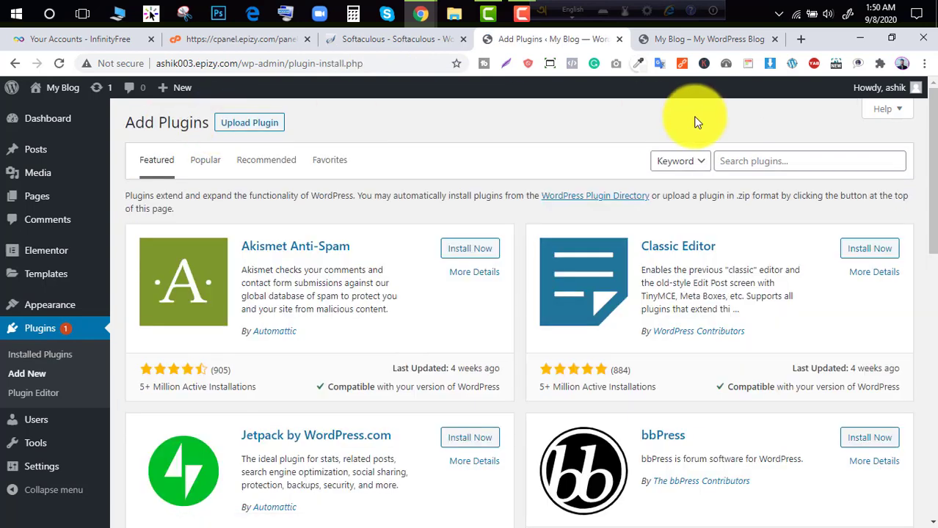
Search the plugin directory for 'easy update', then switch to the InfinityFree accounts tab.
click(749, 157)
click(748, 250)
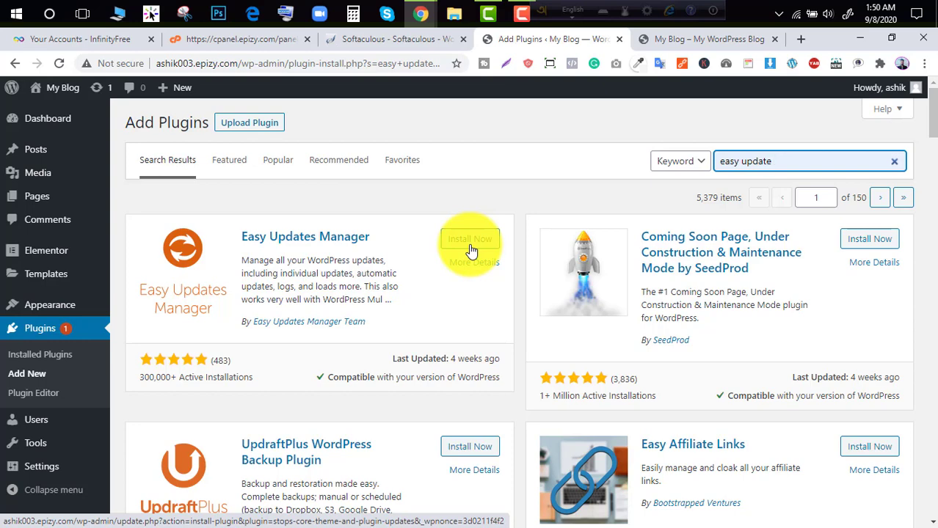
click(64, 39)
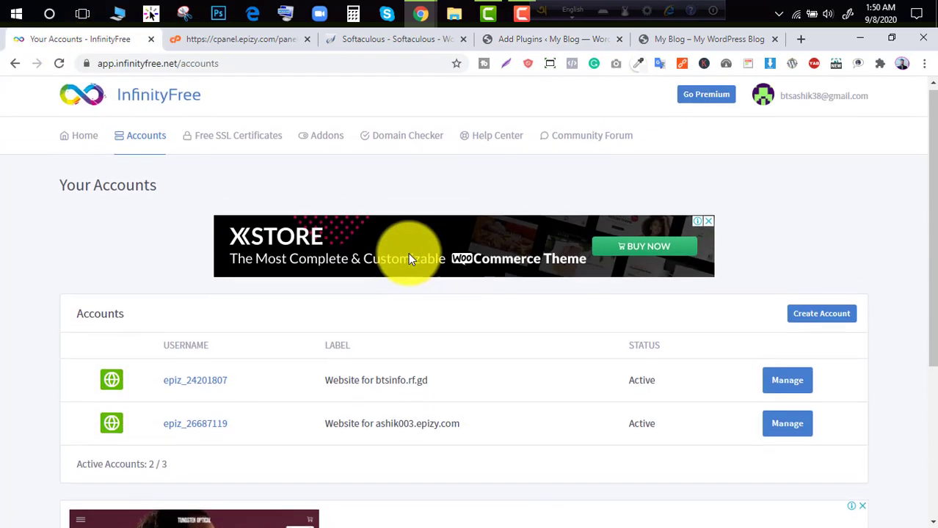
Start creating a new InfinityFree hosting account and select the Subdomain field.
click(828, 318)
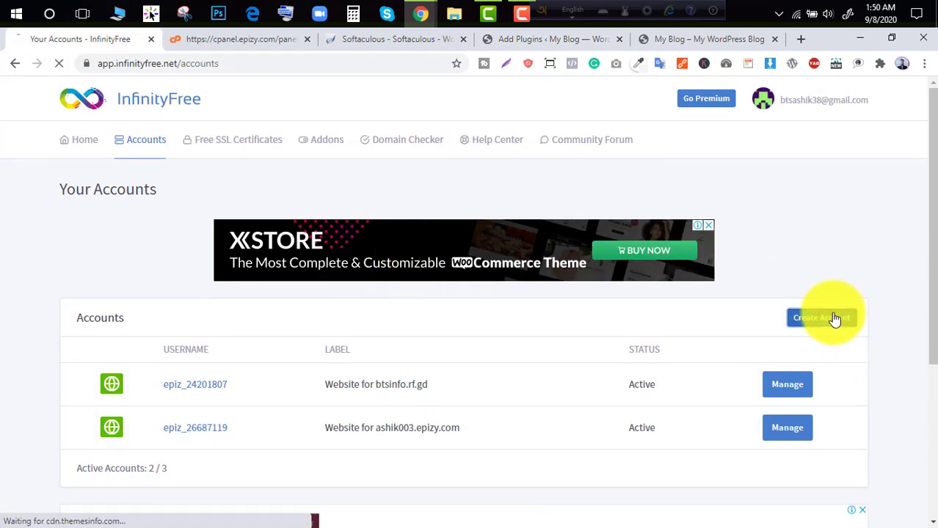
scroll(155, 300, down, 4)
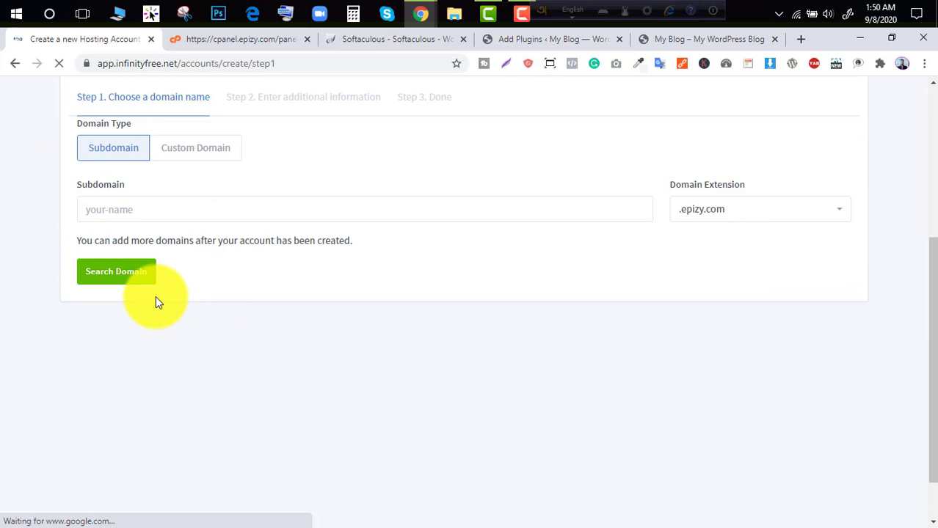
click(139, 205)
scroll(296, 253, up, 3)
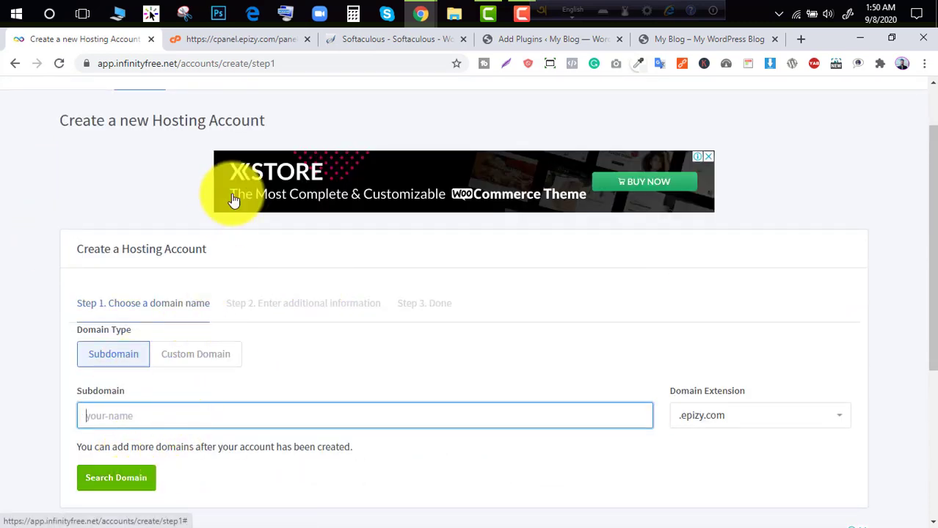
Open Softaculous Apps Installer in cPanel, then return to Easy Updates Manager in WordPress.
click(247, 40)
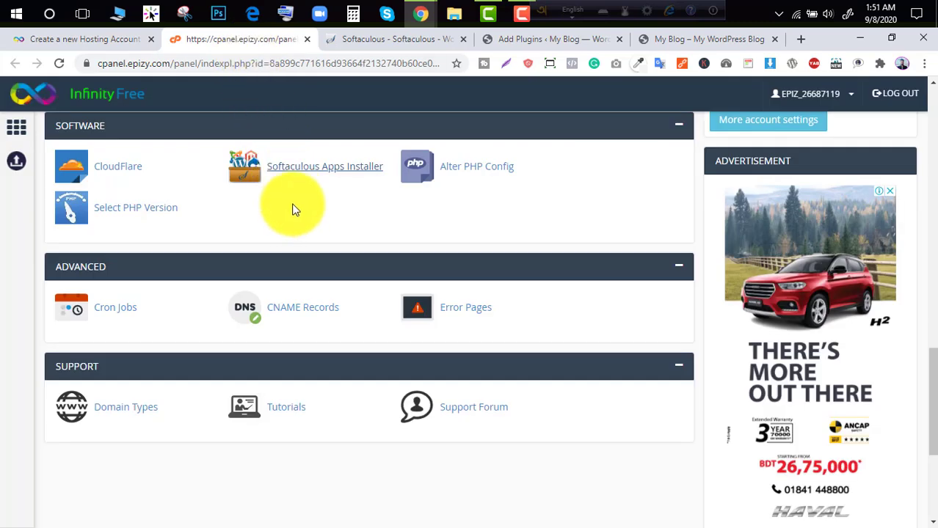
click(305, 168)
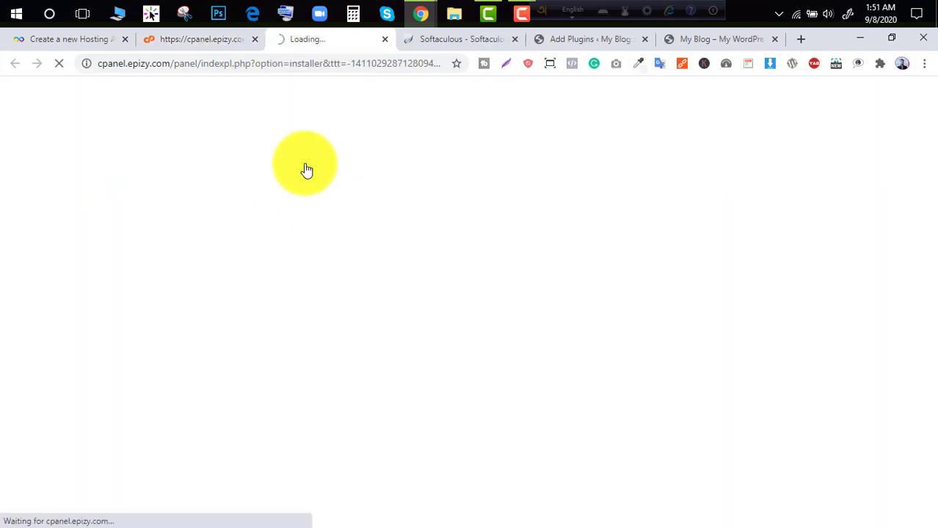
click(580, 41)
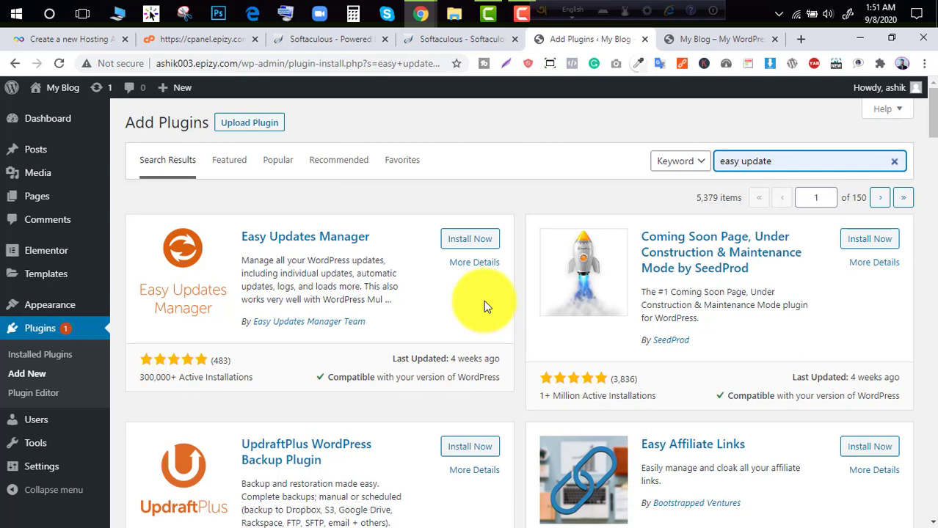
click(470, 240)
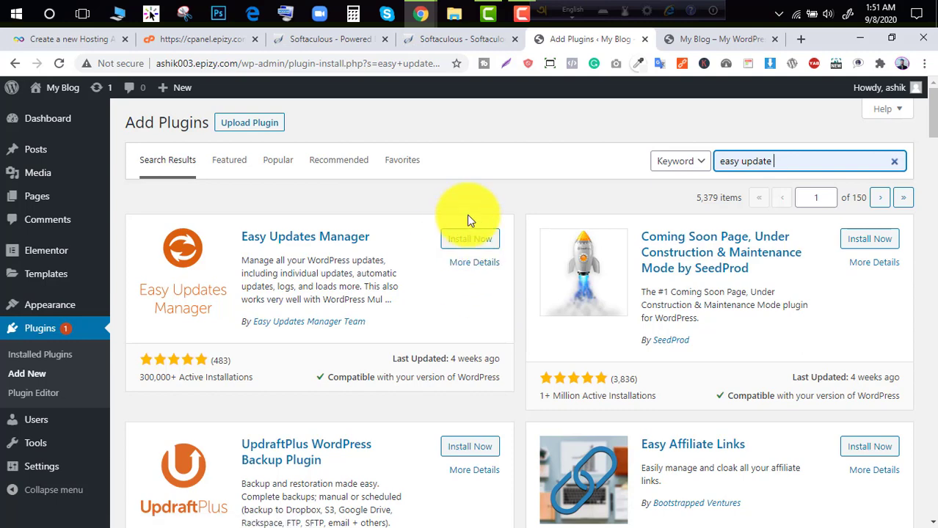